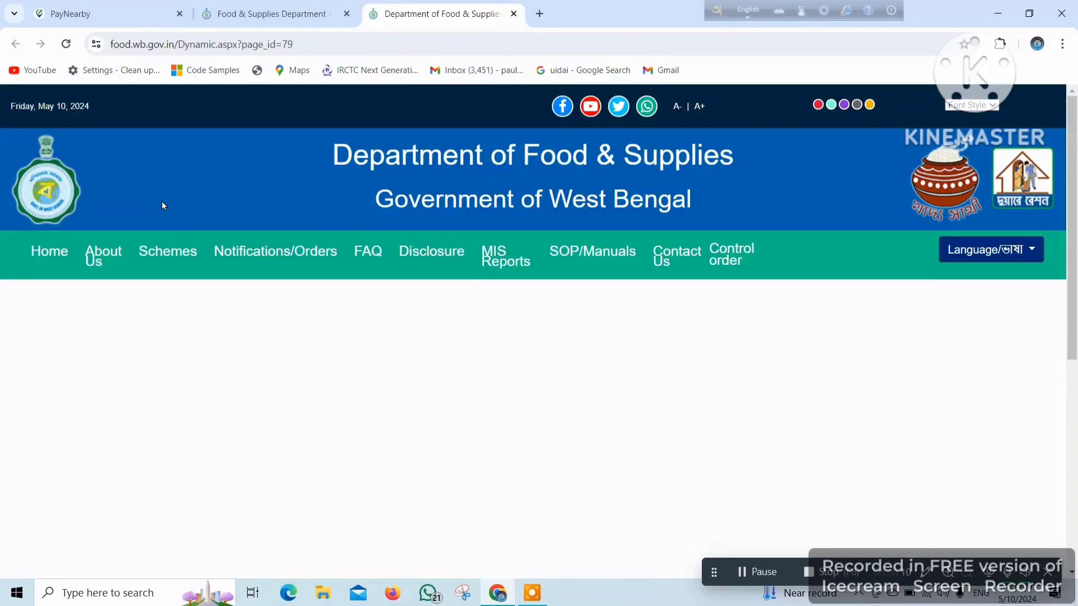
# - Open the Ration Card Related Corner section of the food.wb.gov.in portal
pyautogui.scroll(-4, 846, 170)
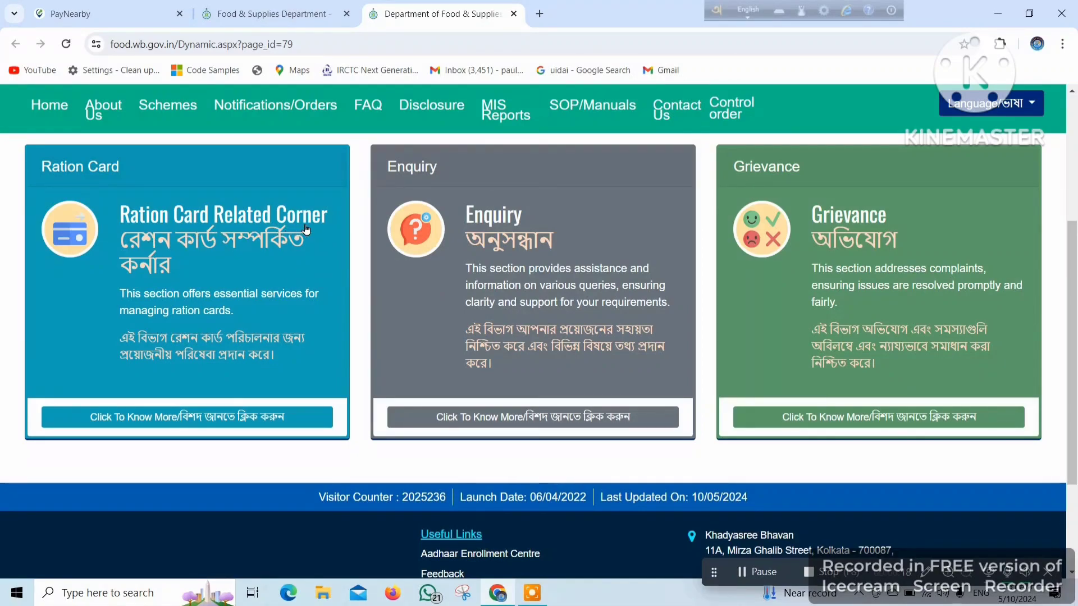
pyautogui.scroll(2, 488, 260)
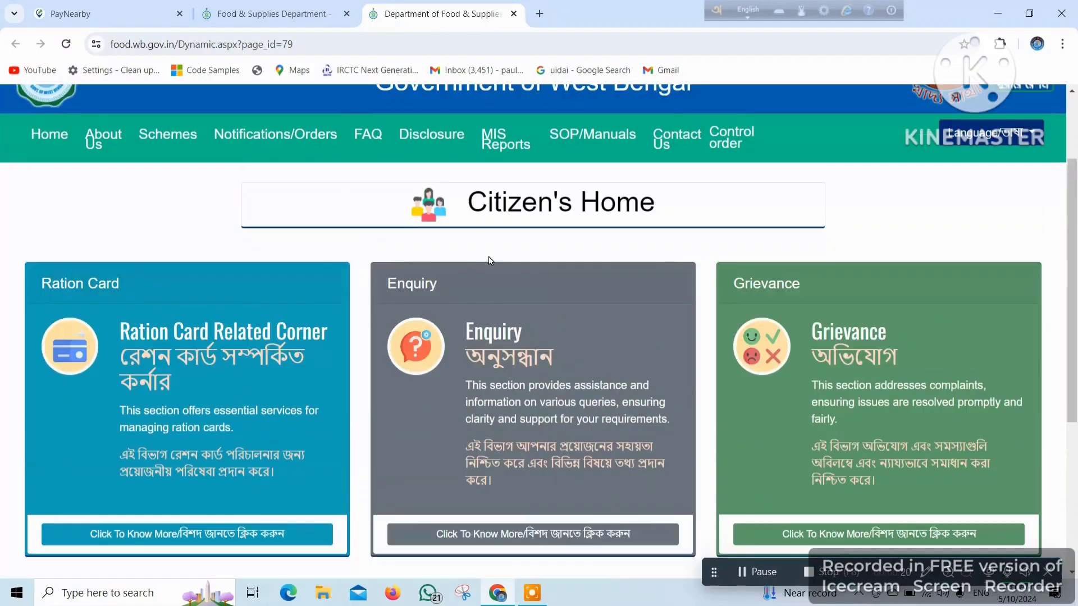
pyautogui.click(240, 353)
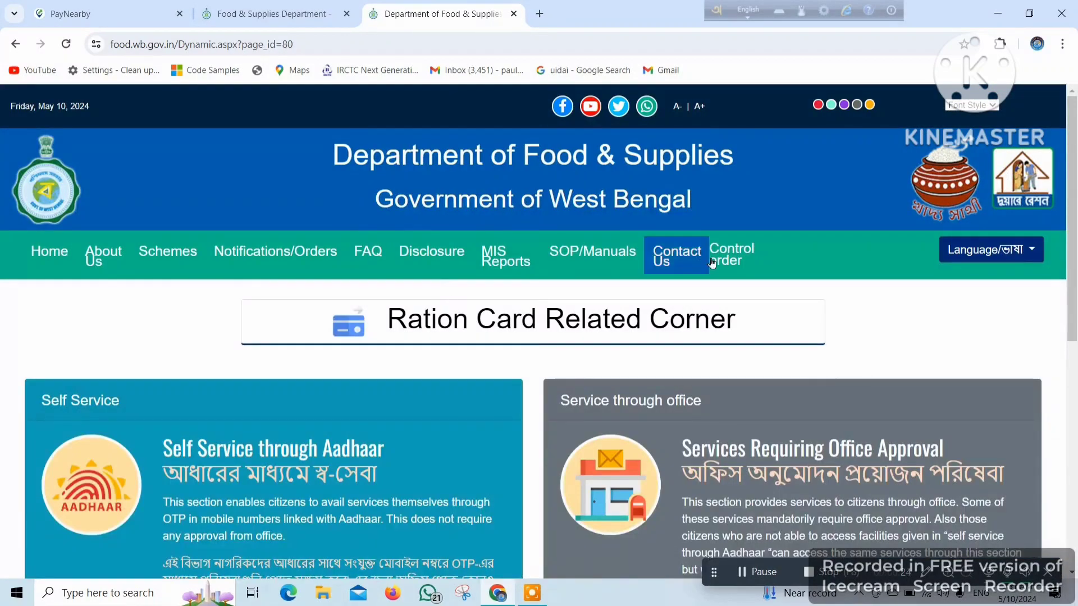
# - Go to the Self Service Through Aadhaar page listing Split Family, e-KYC and Surrender services
pyautogui.scroll(-2, 723, 263)
pyautogui.scroll(-4, 723, 263)
pyautogui.scroll(2, 723, 263)
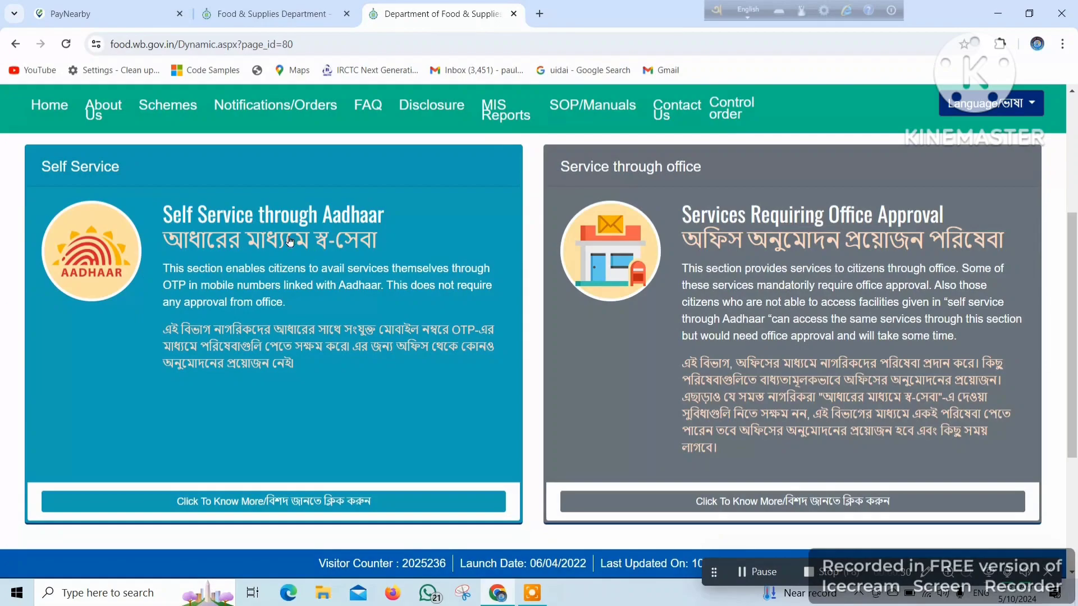
pyautogui.click(346, 233)
pyautogui.scroll(-3, 693, 243)
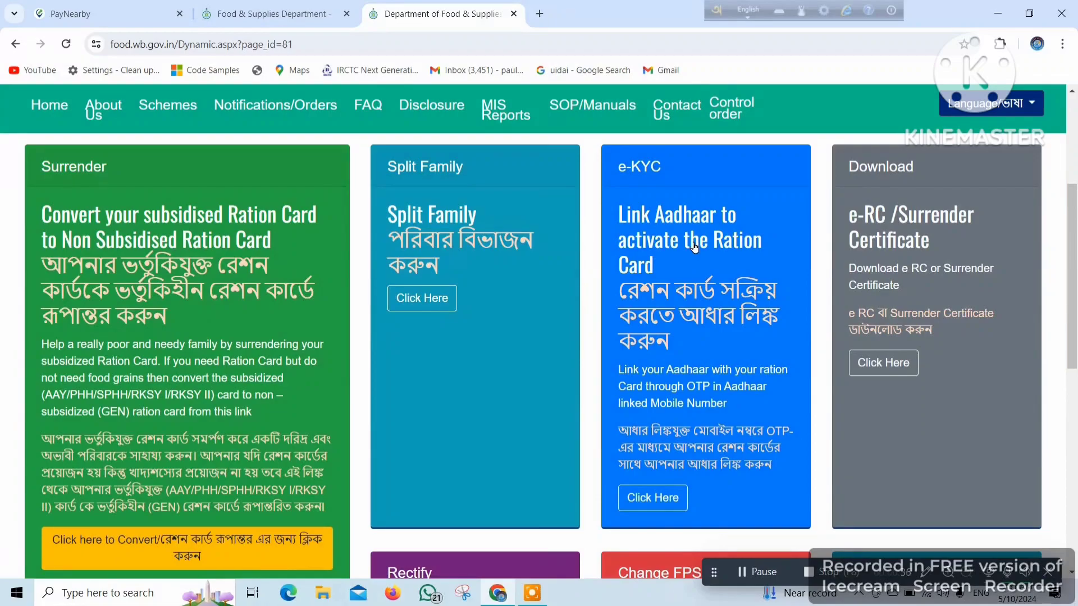
pyautogui.scroll(-4, 877, 240)
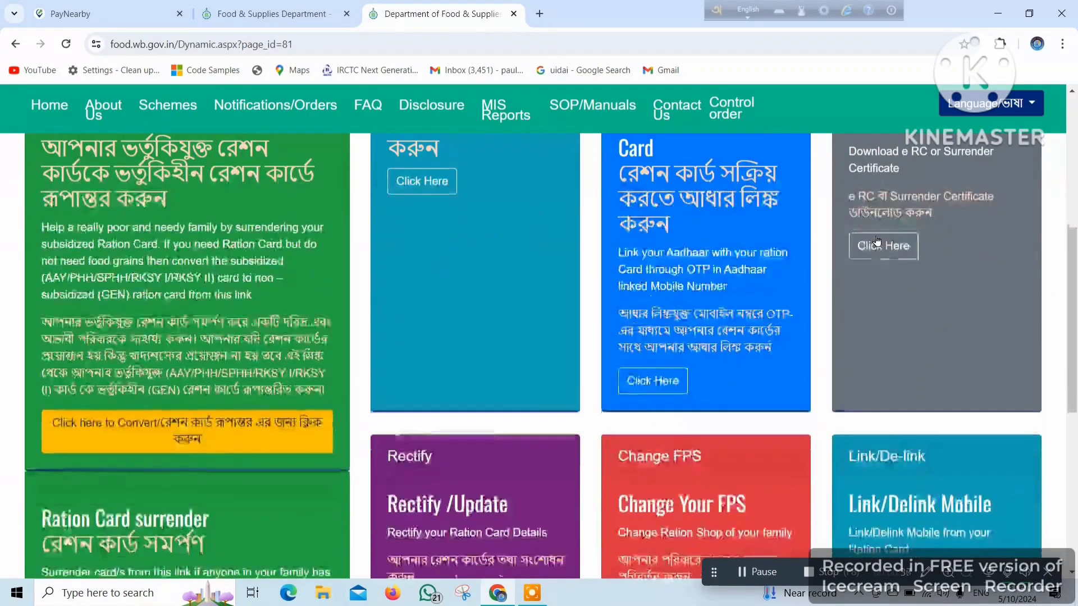
pyautogui.scroll(4, 795, 250)
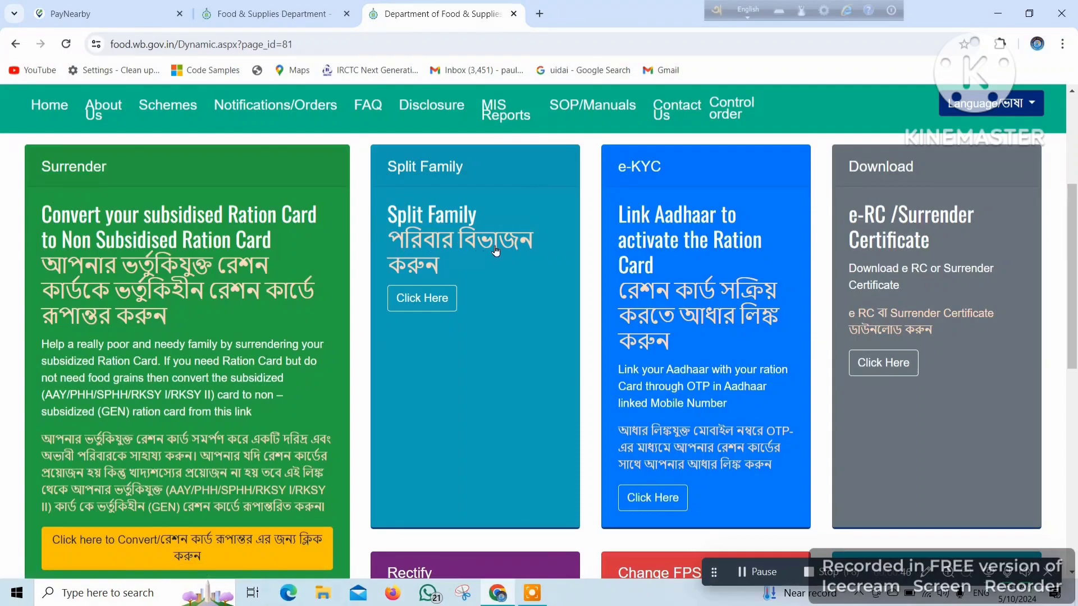
# - Start Split Family, search the ration card number, give Aadhaar consent and request an OTP
pyautogui.click(428, 293)
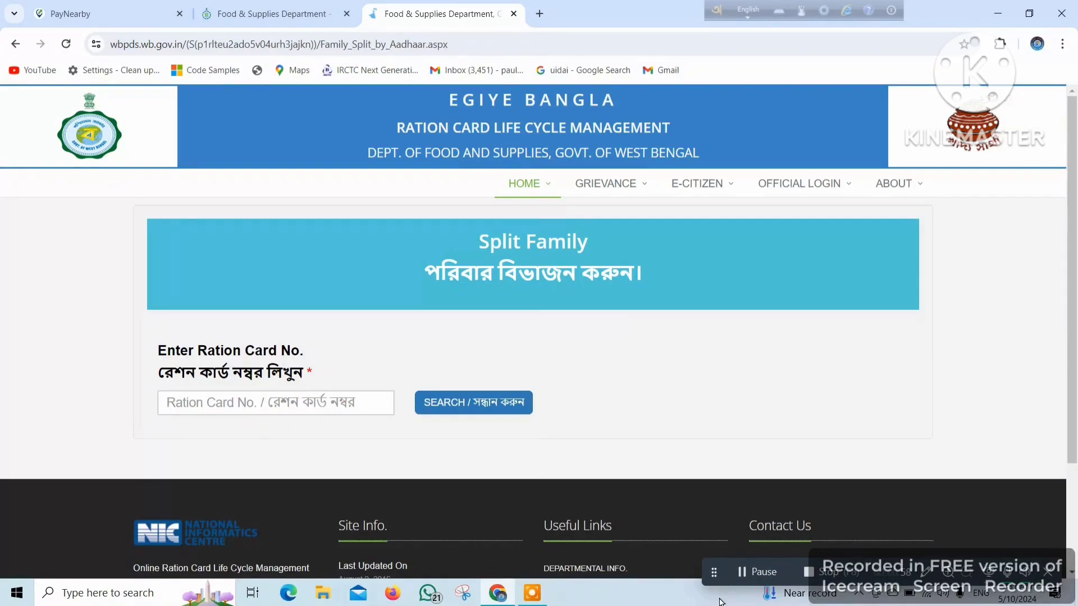
pyautogui.click(736, 573)
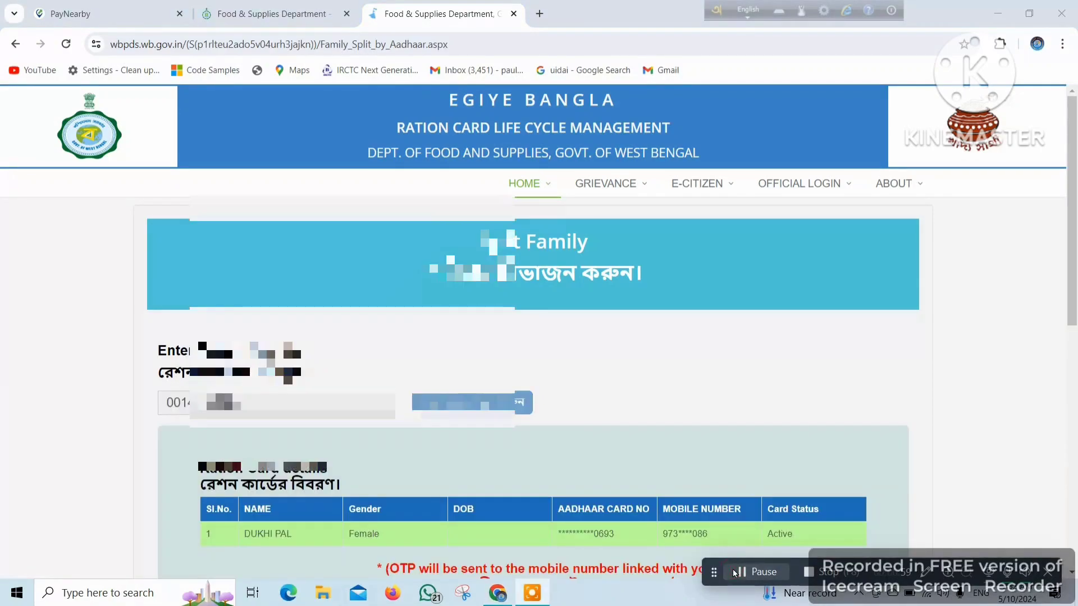
pyautogui.scroll(-3, 674, 433)
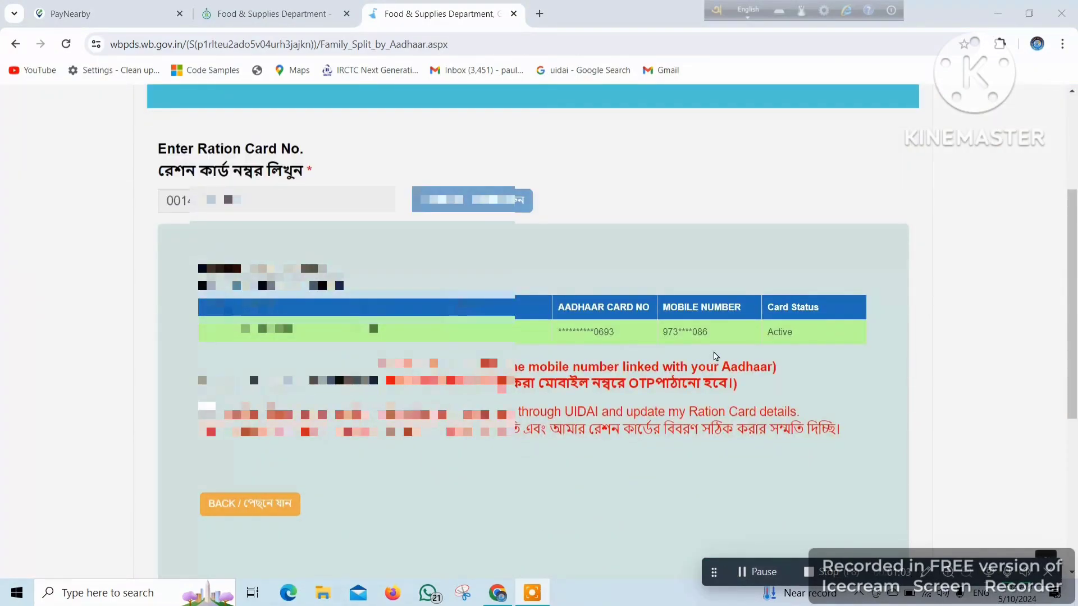
pyautogui.click(204, 410)
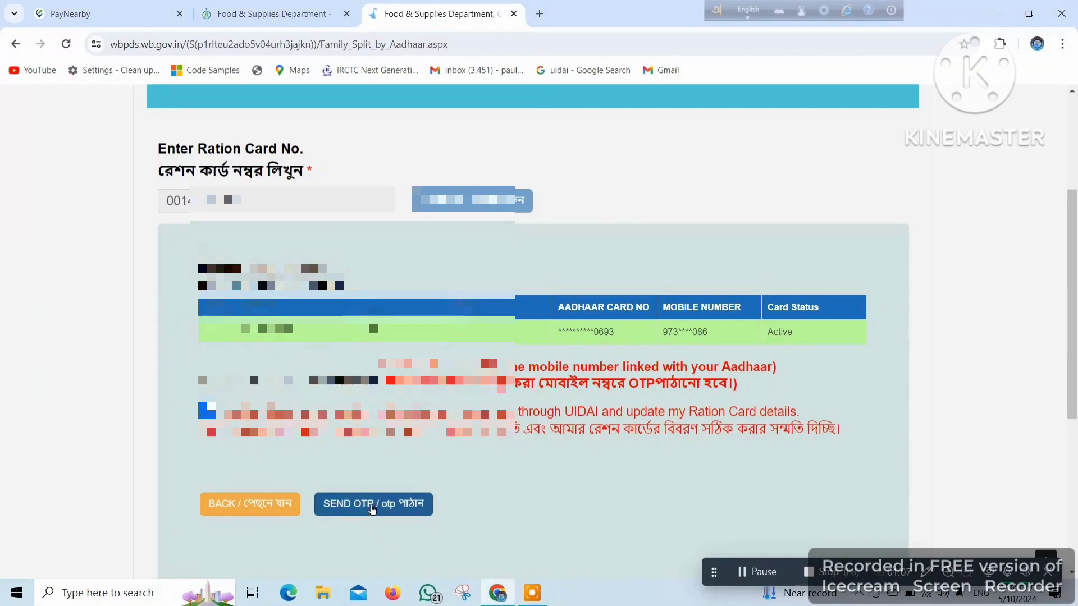
pyautogui.click(395, 506)
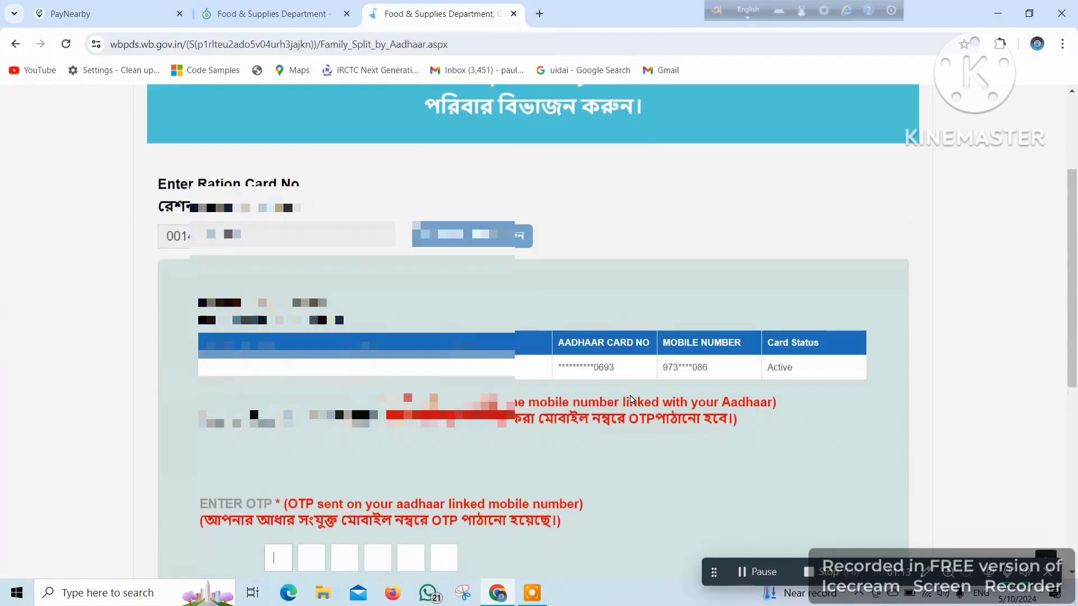
# - Verify the OTP and select family member 3 in the family table for the split
pyautogui.scroll(-2, 627, 378)
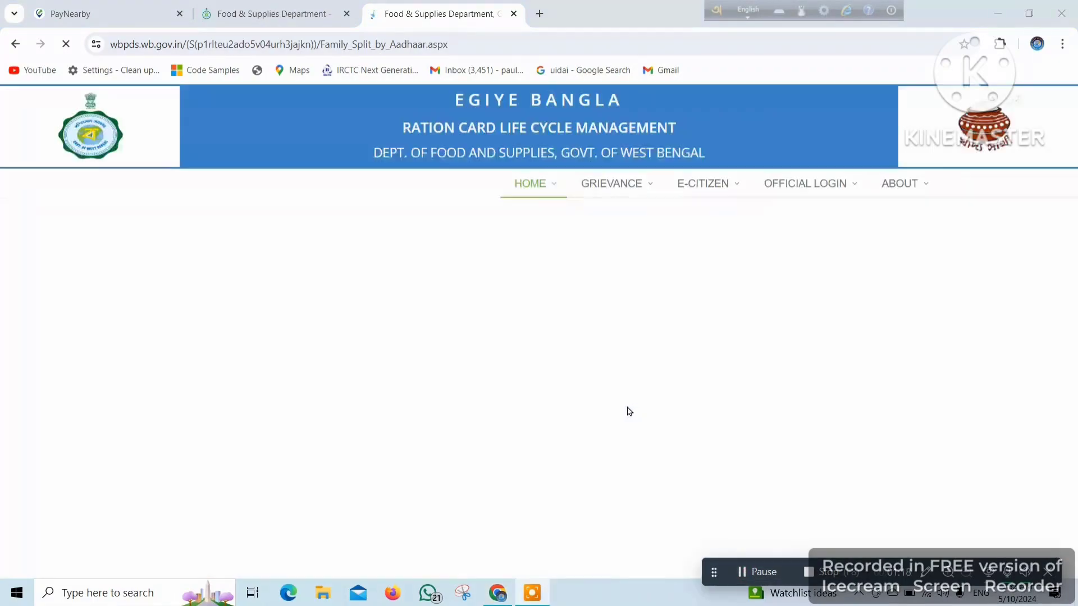
pyautogui.scroll(-3, 638, 417)
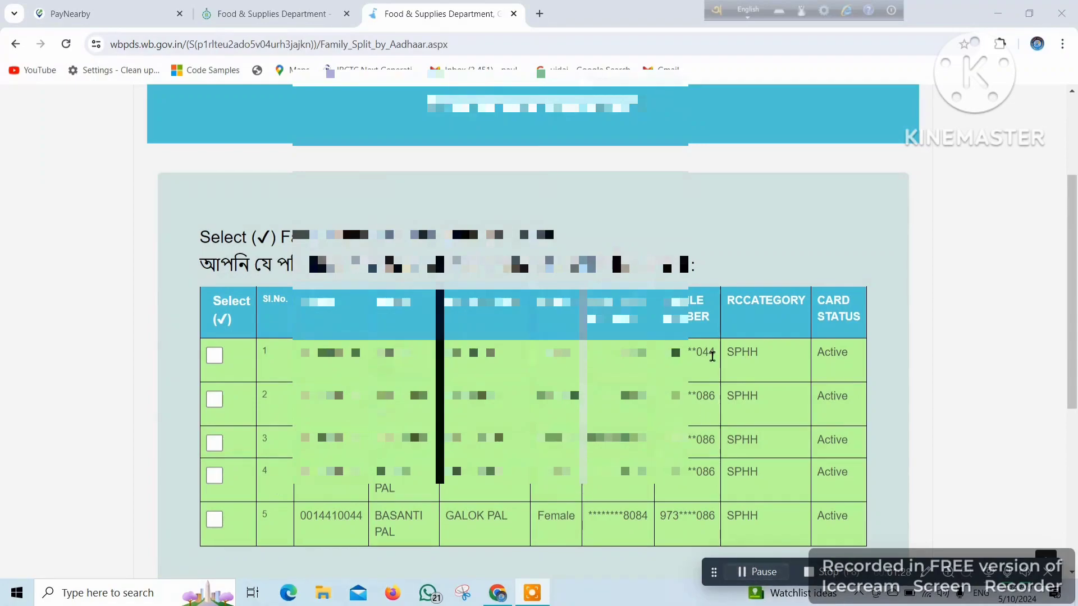
pyautogui.scroll(-1, 712, 360)
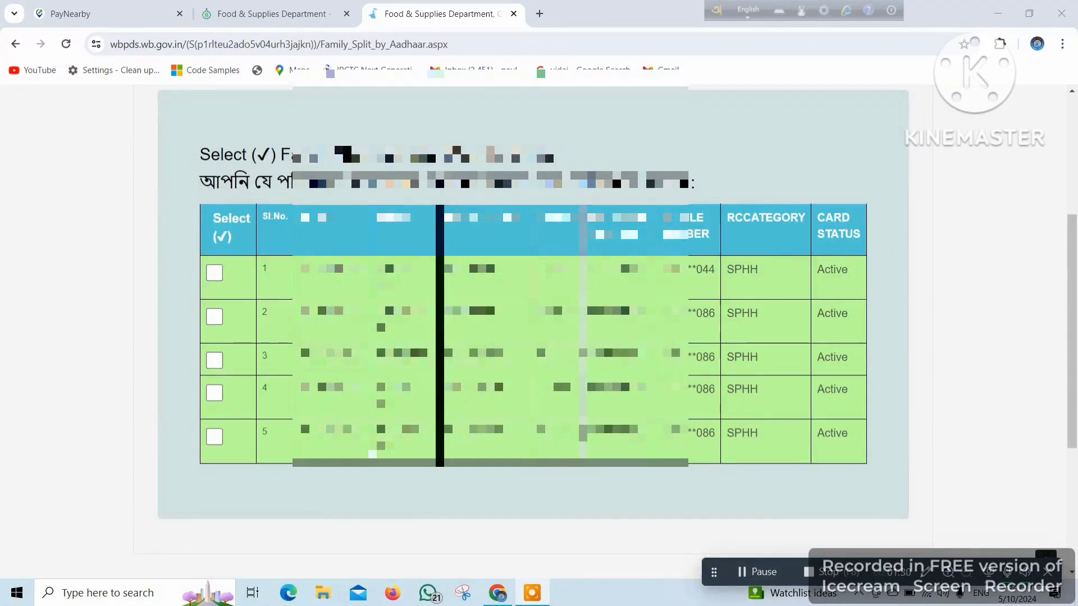
pyautogui.click(217, 362)
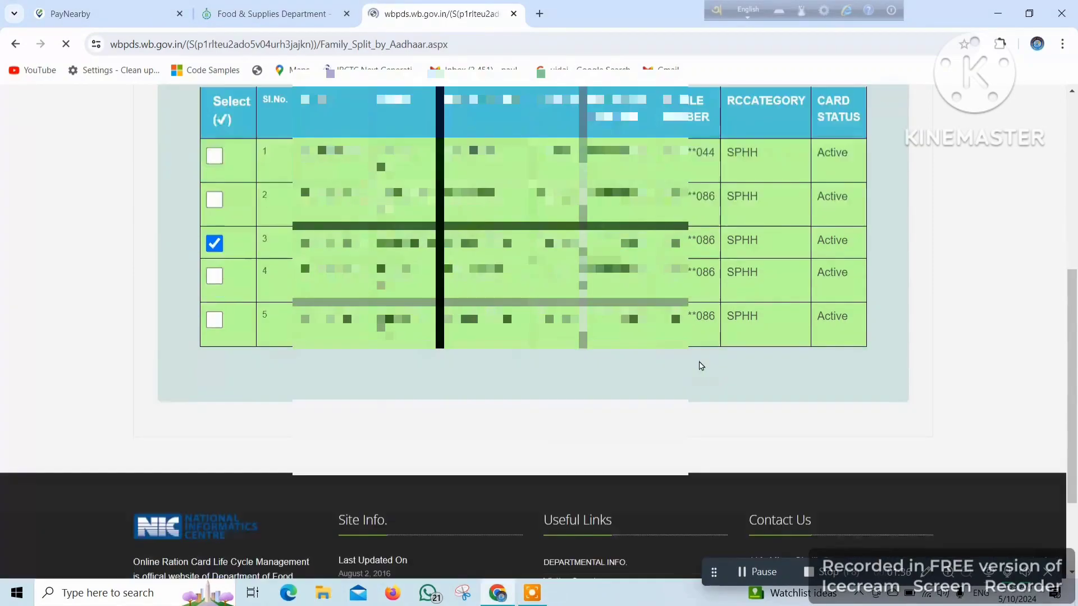
pyautogui.scroll(-3, 842, 393)
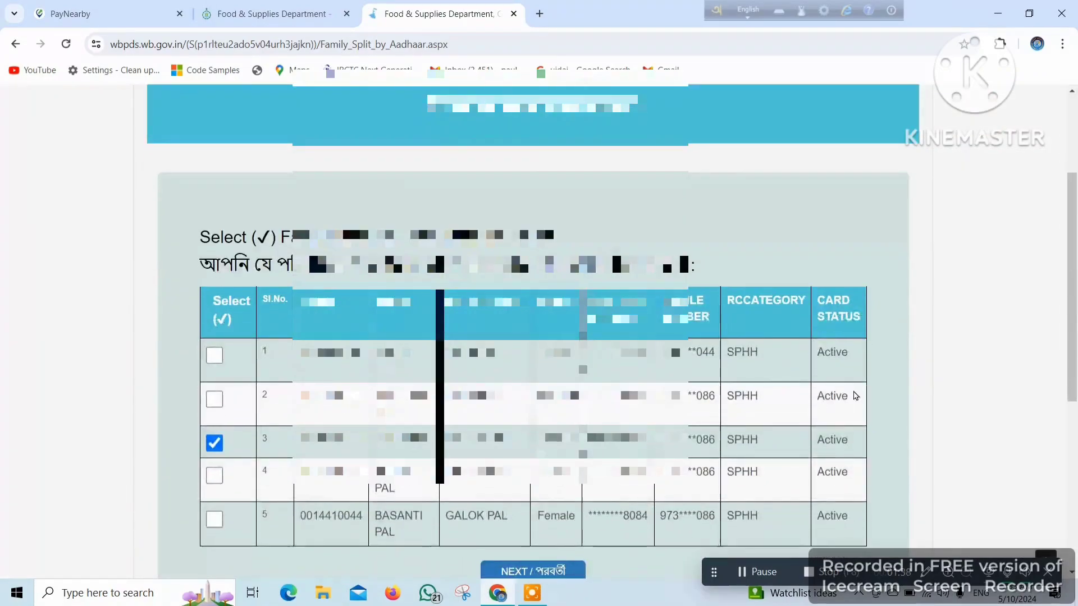
pyautogui.scroll(-2, 857, 398)
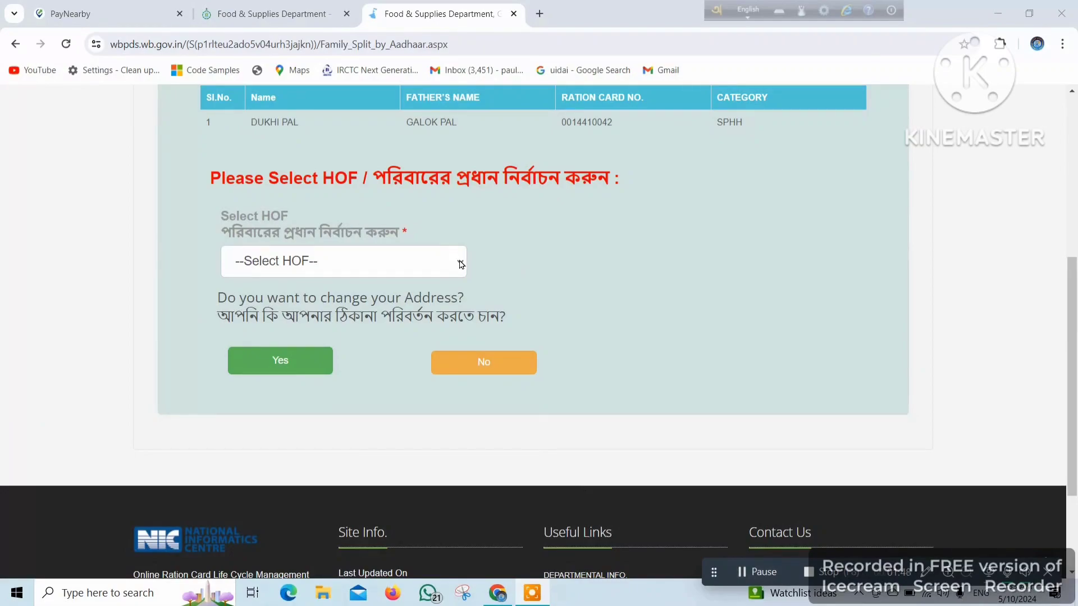
# - Make the split-off member the head of family and choose to change the address
pyautogui.click(461, 265)
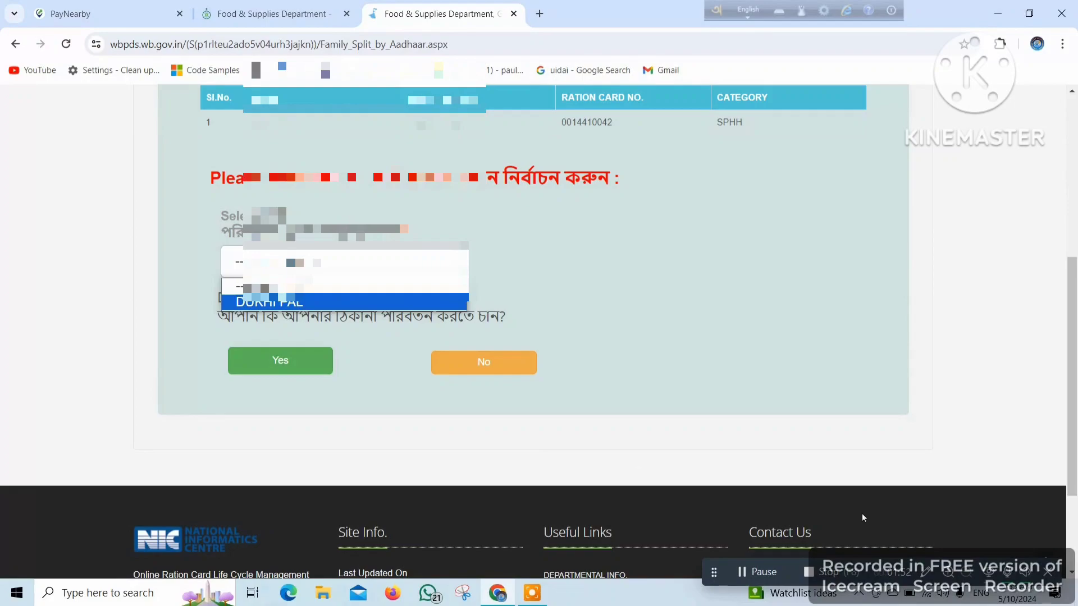
pyautogui.click(303, 305)
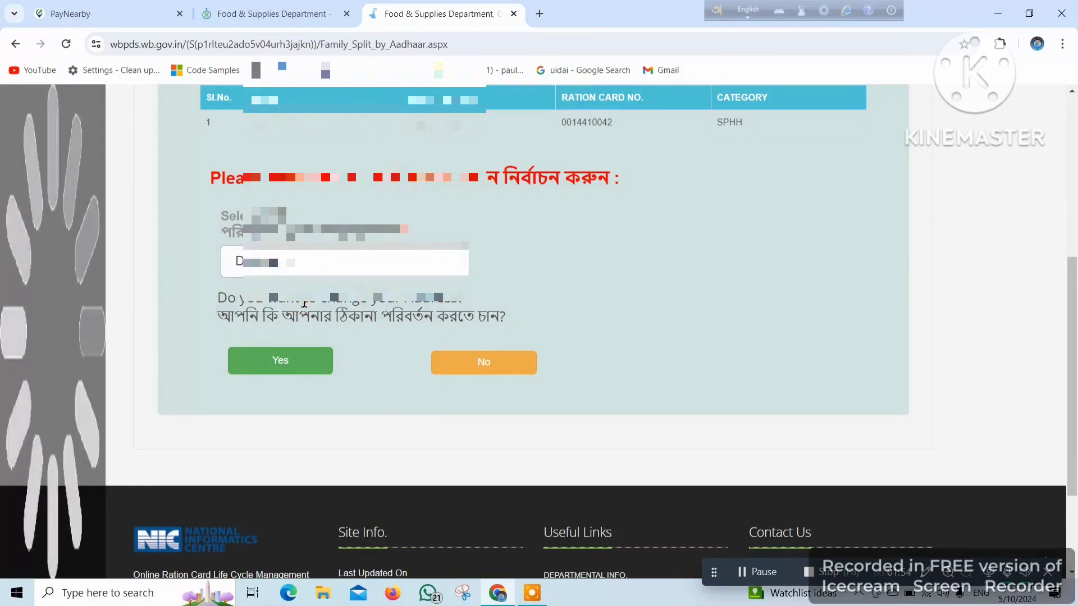
pyautogui.click(288, 360)
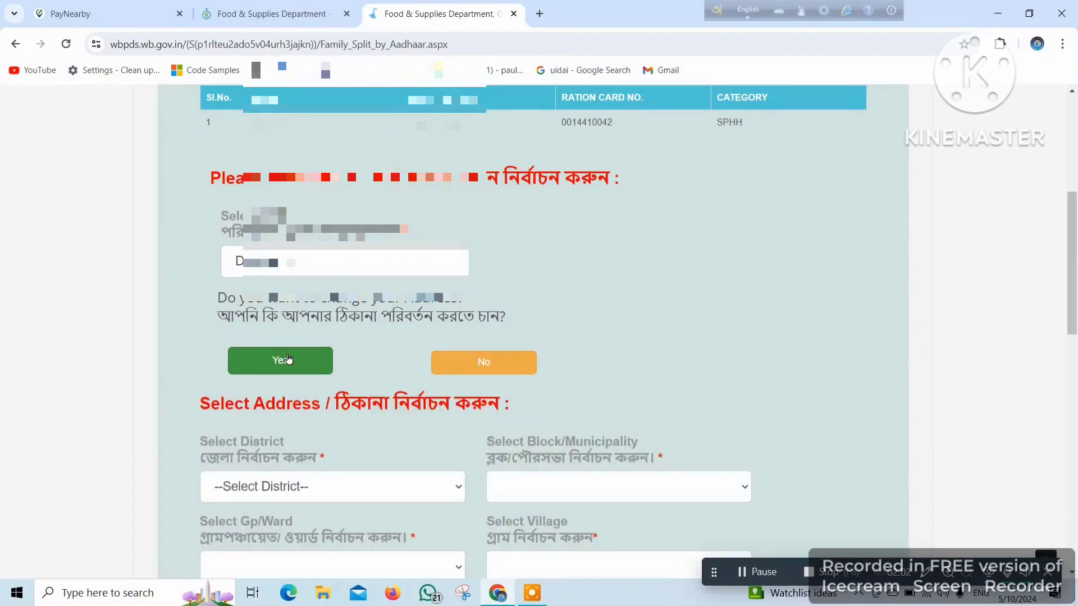
# - Set the new address district to UTTAR DINAJPUR and block to Goalpokhar - I
pyautogui.scroll(-1, 504, 360)
pyautogui.scroll(-3, 504, 359)
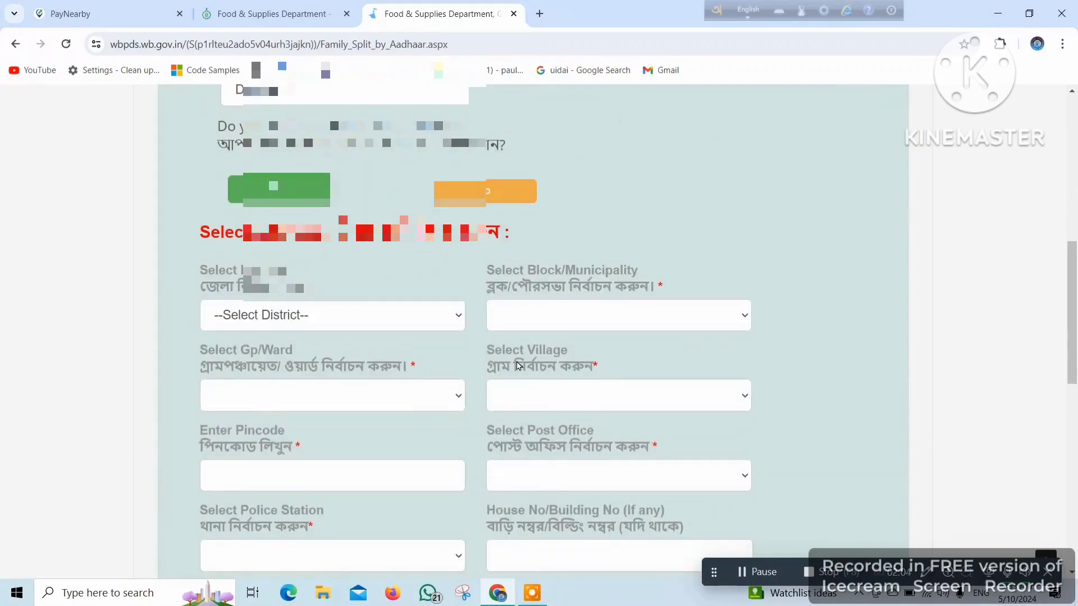
pyautogui.click(452, 318)
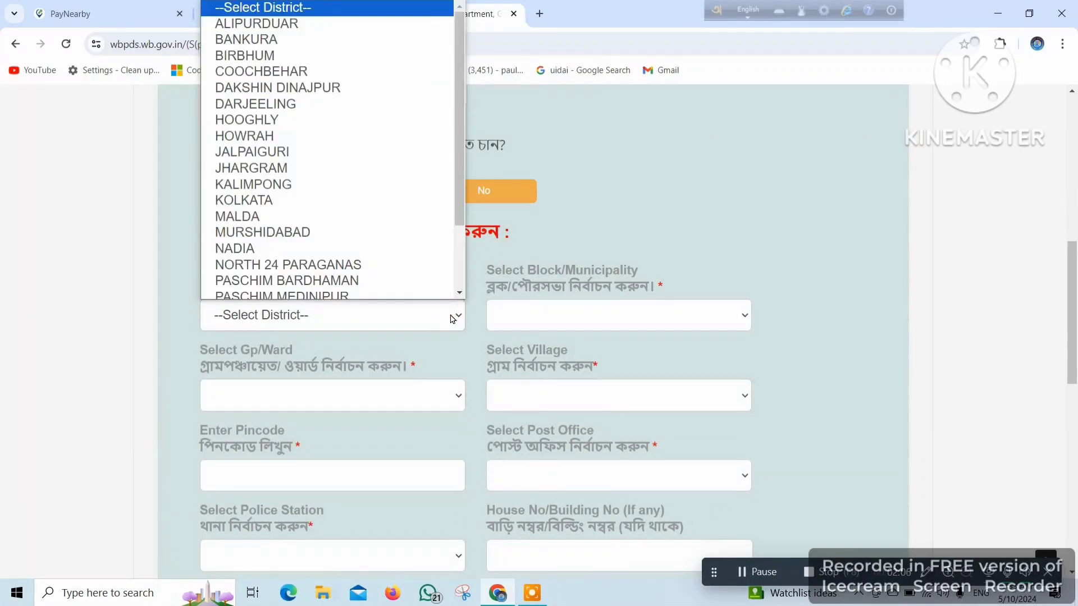
pyautogui.scroll(-3, 376, 204)
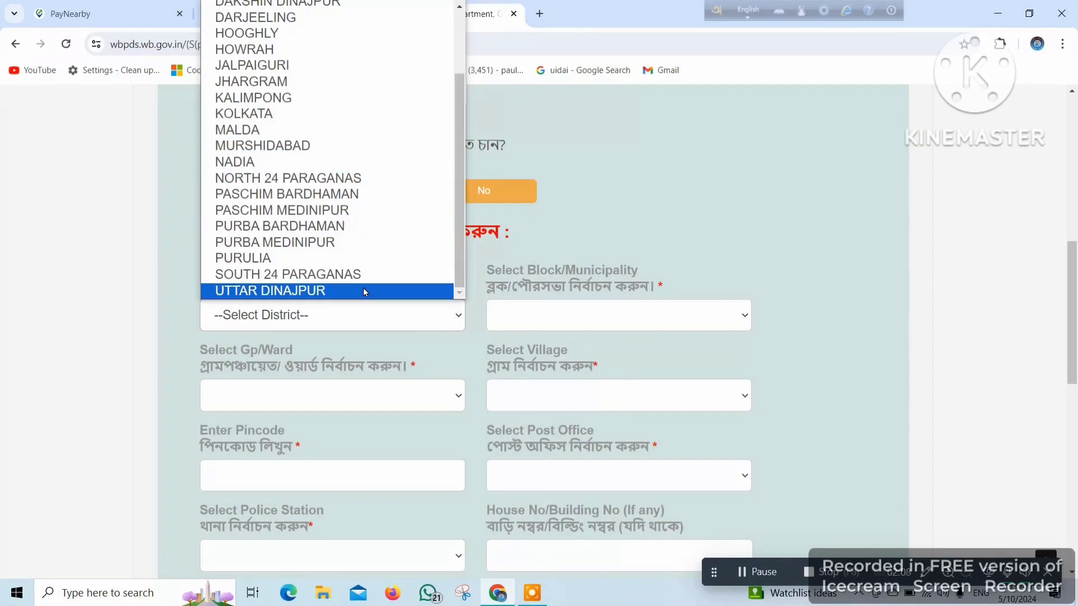
pyautogui.click(362, 290)
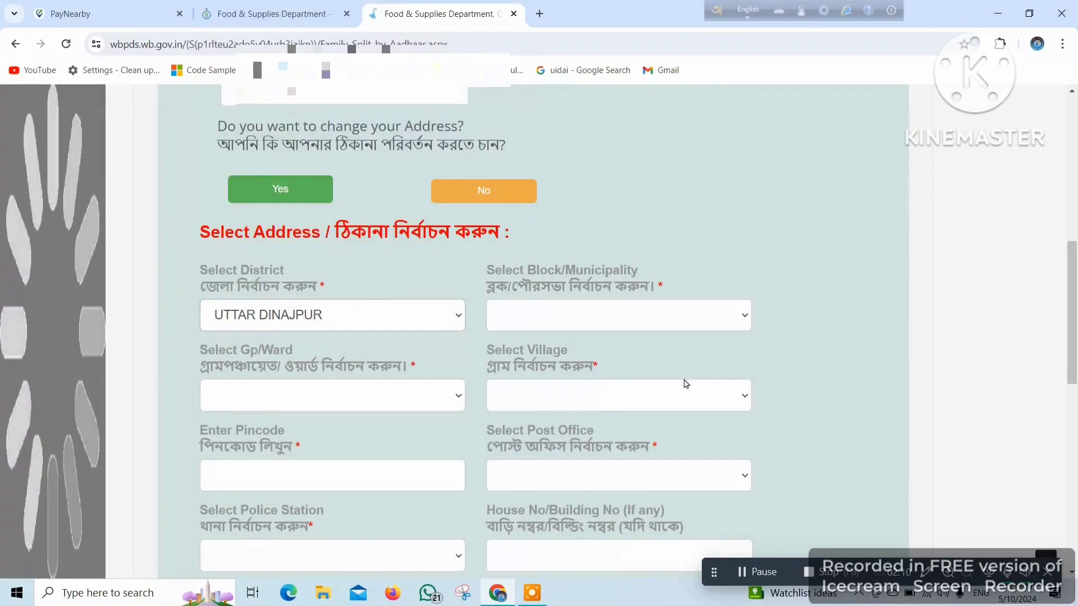
pyautogui.click(578, 314)
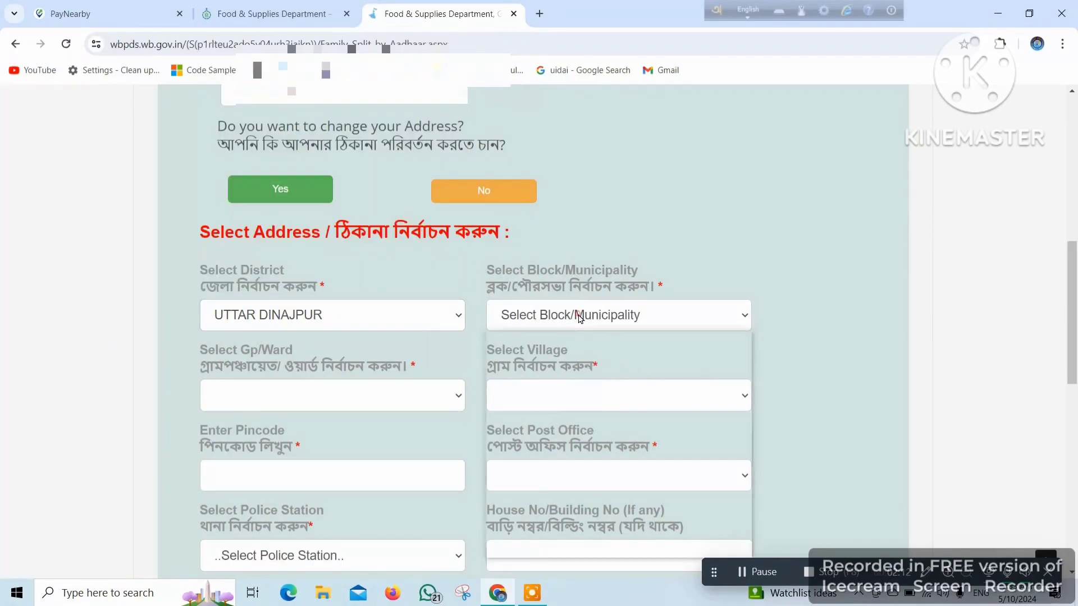
pyautogui.click(574, 391)
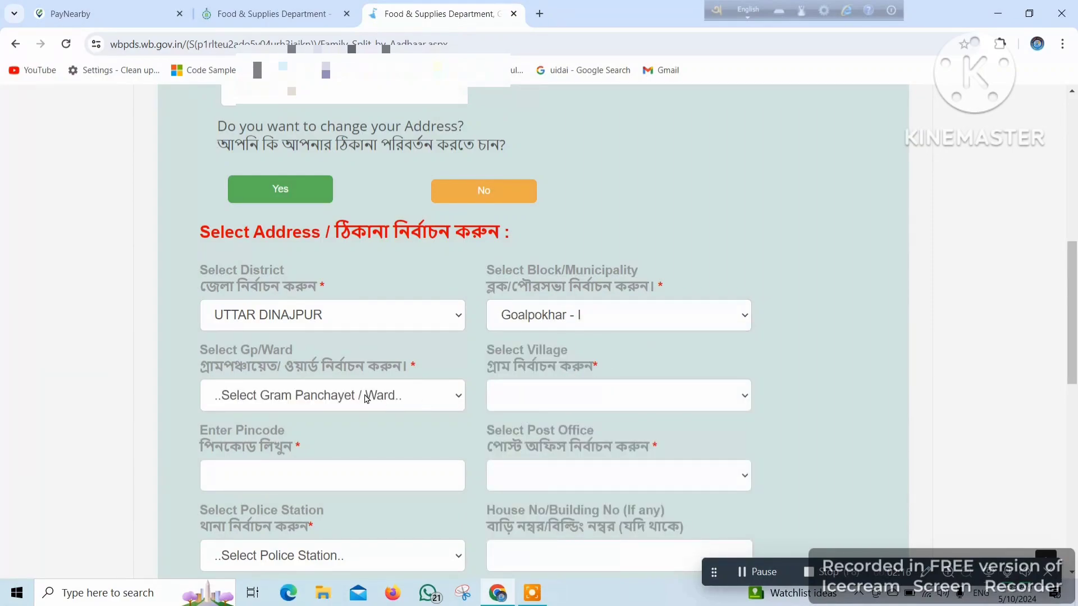
pyautogui.click(406, 397)
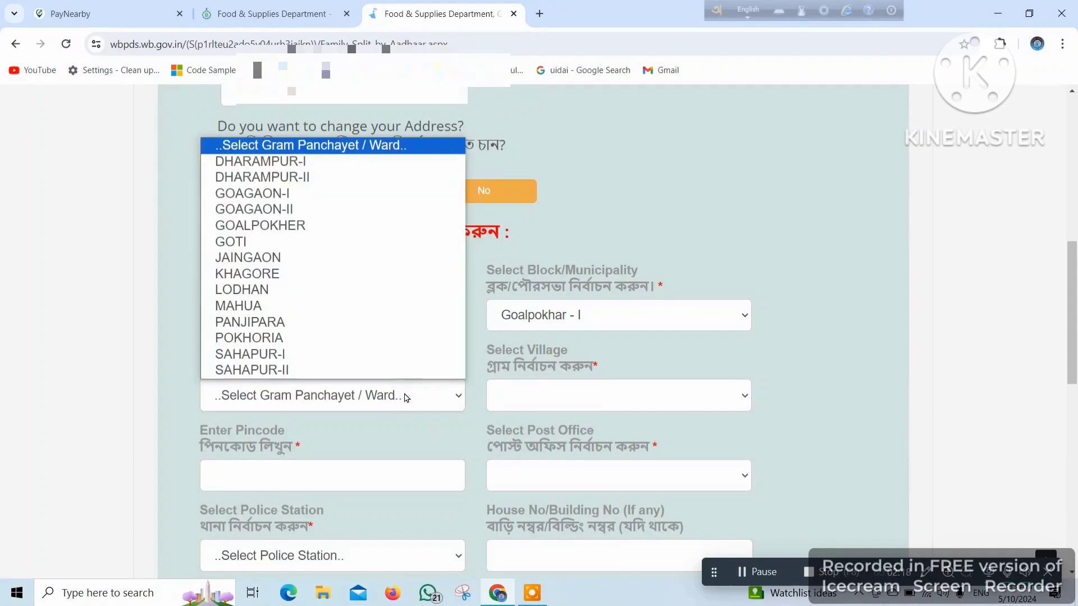
pyautogui.click(322, 371)
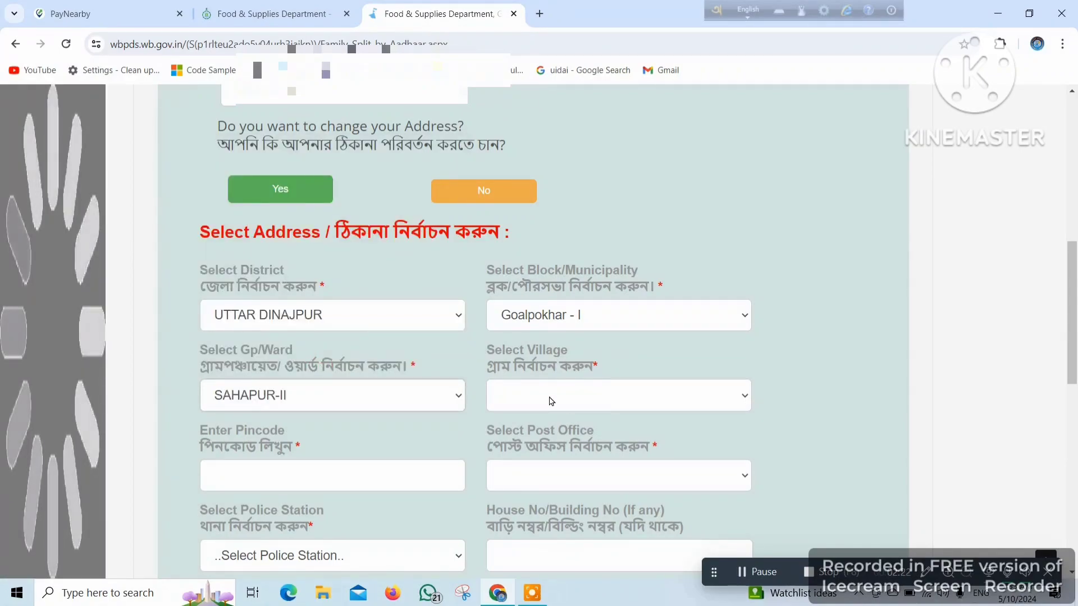
pyautogui.click(550, 401)
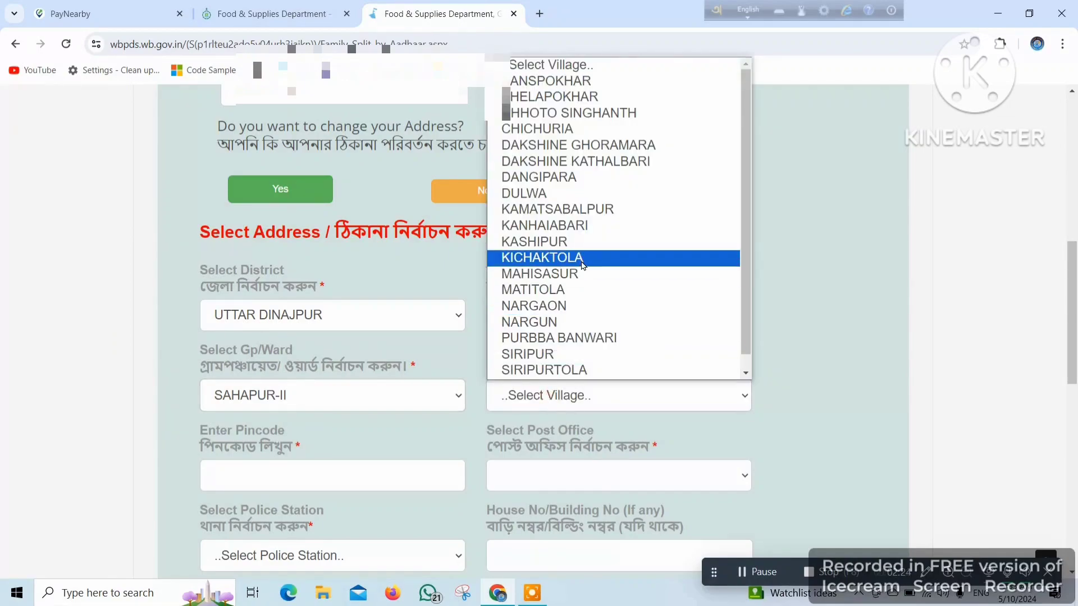
pyautogui.scroll(-1, 561, 264)
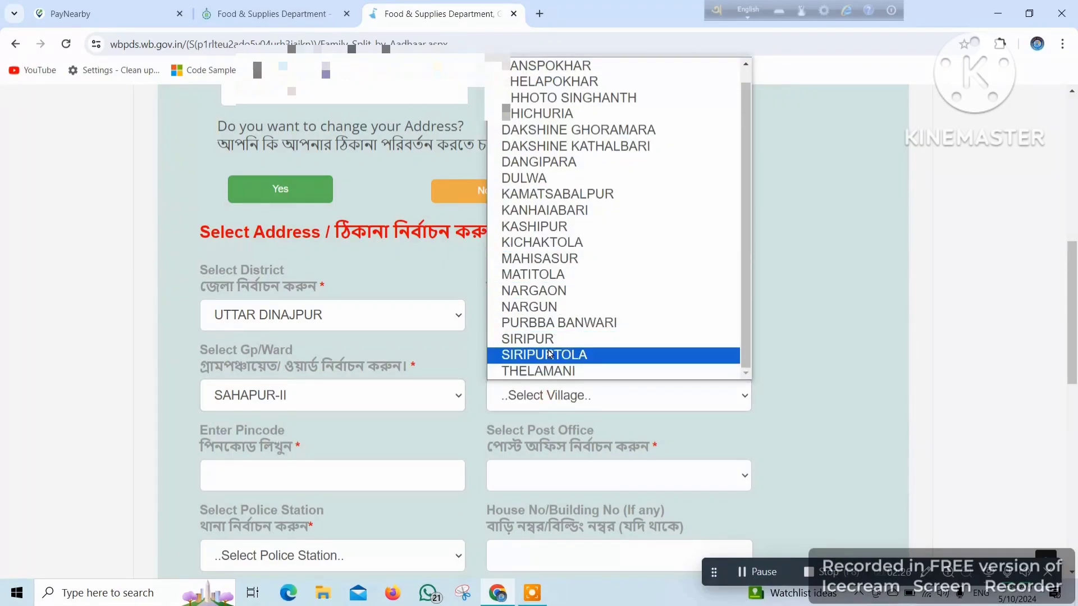
pyautogui.click(544, 276)
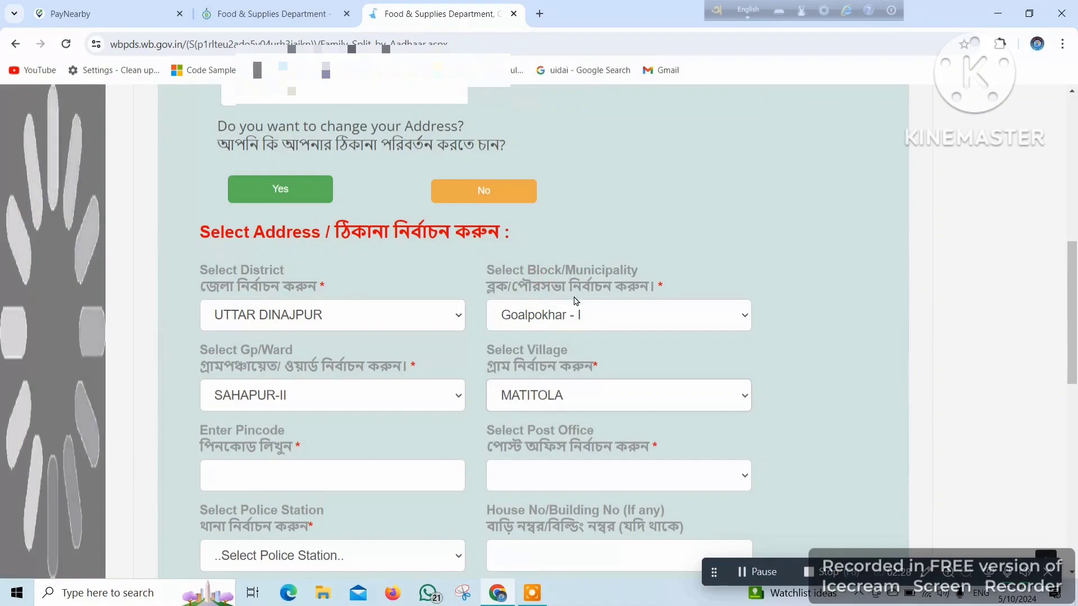
pyautogui.scroll(-1, 582, 344)
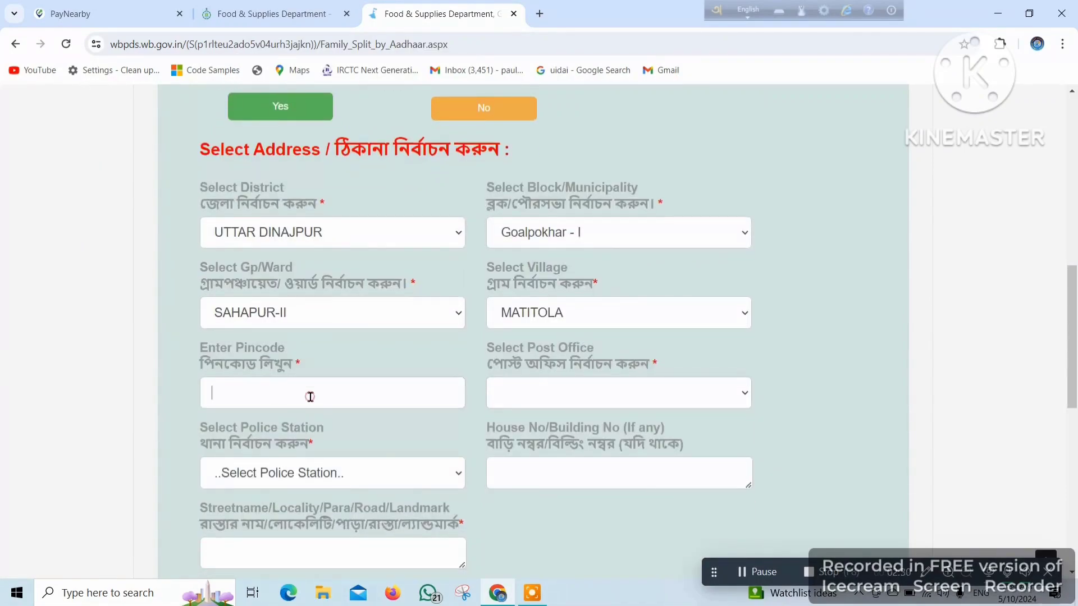
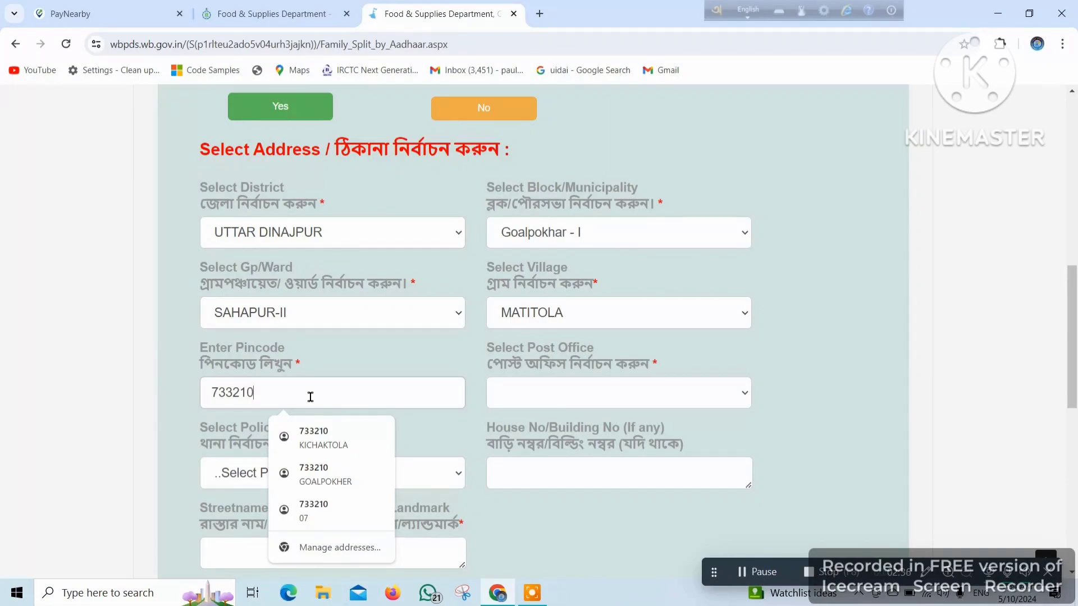
pyautogui.click(741, 393)
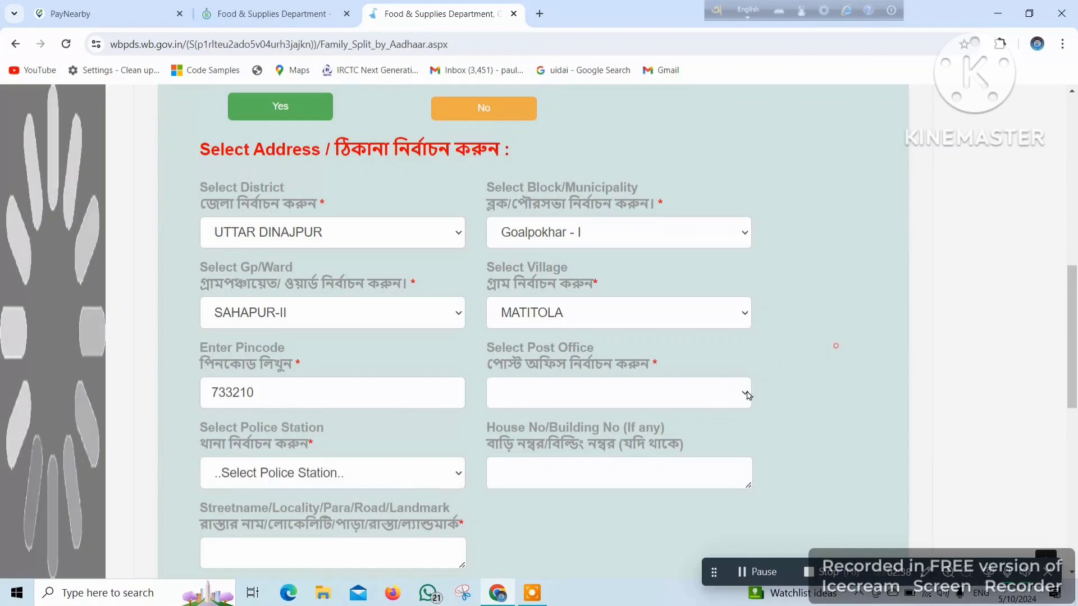
pyautogui.click(670, 393)
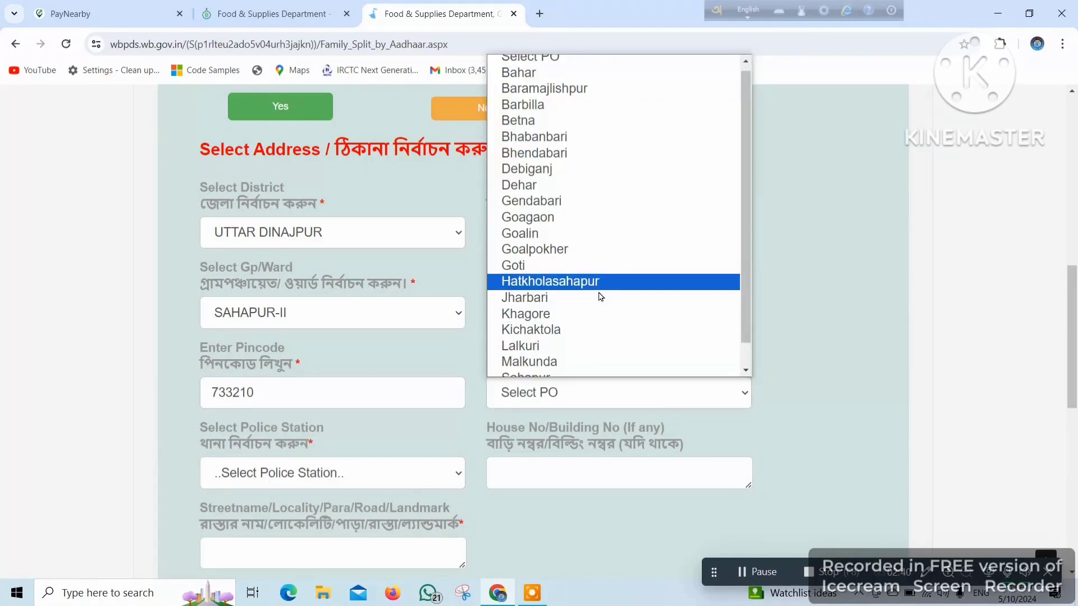
pyautogui.scroll(-1, 586, 303)
pyautogui.click(574, 303)
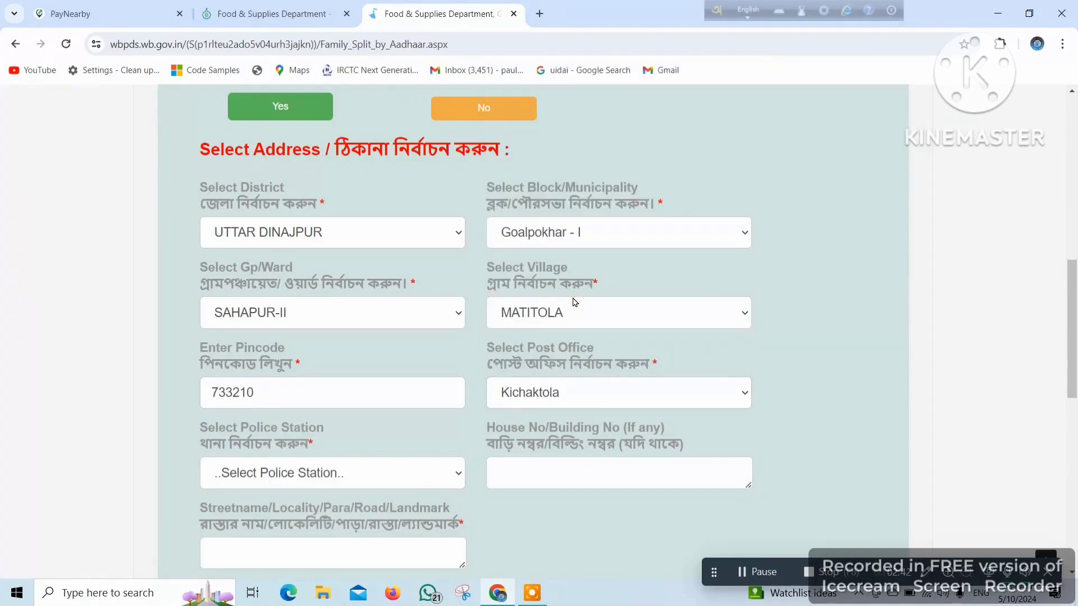
pyautogui.scroll(-1, 409, 427)
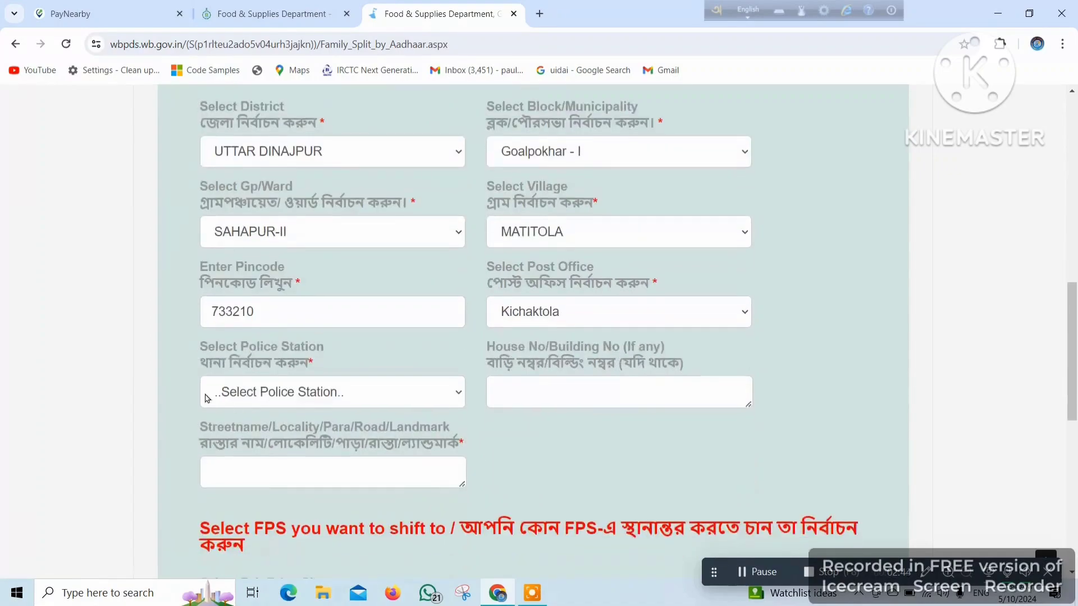
pyautogui.click(356, 395)
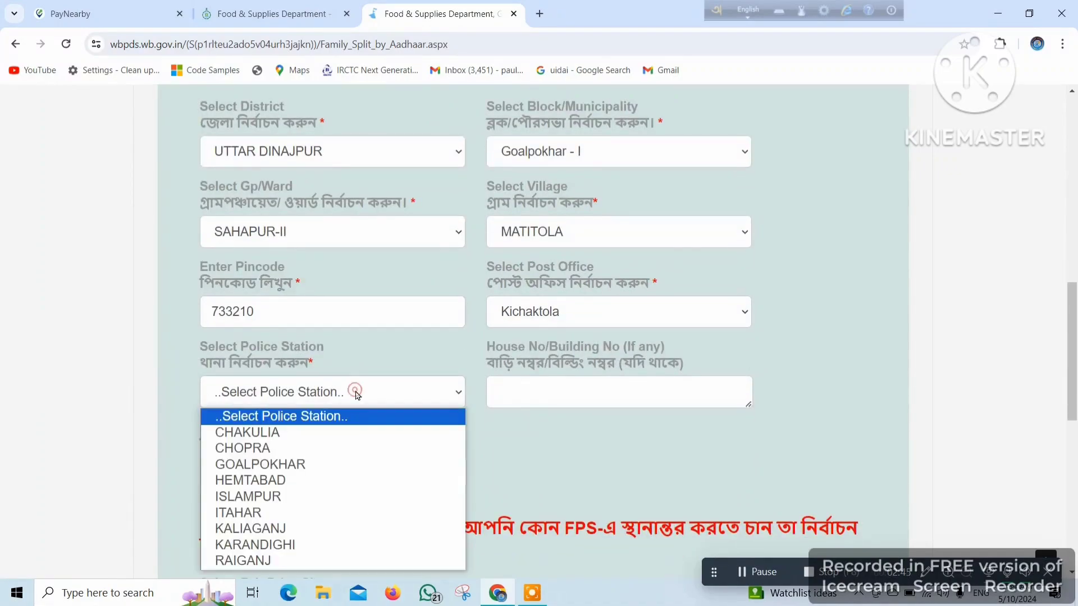
pyautogui.click(306, 465)
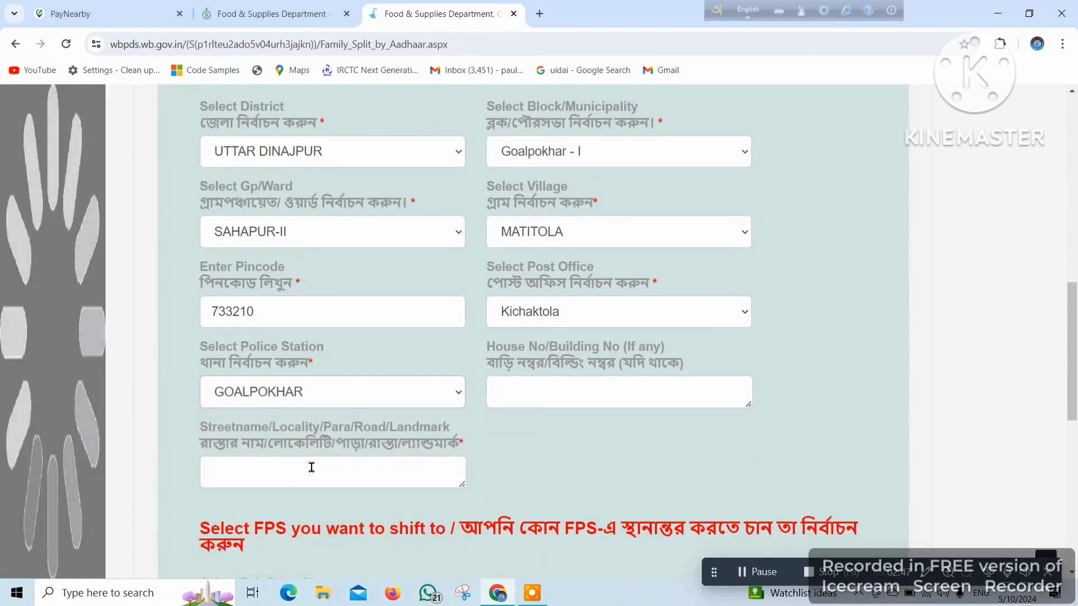
pyautogui.click(573, 392)
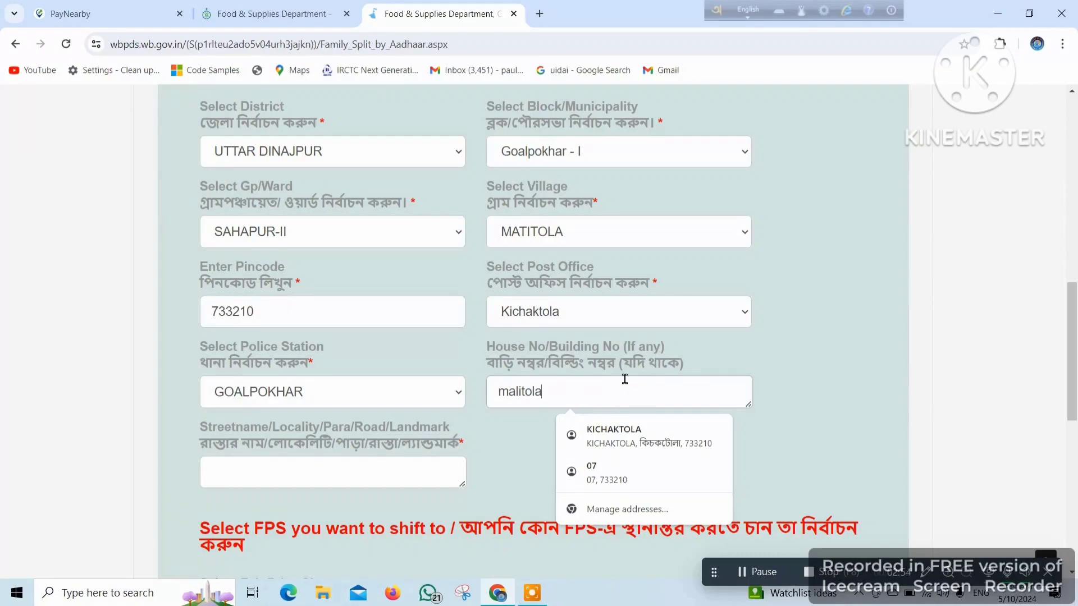
pyautogui.scroll(-3, 459, 399)
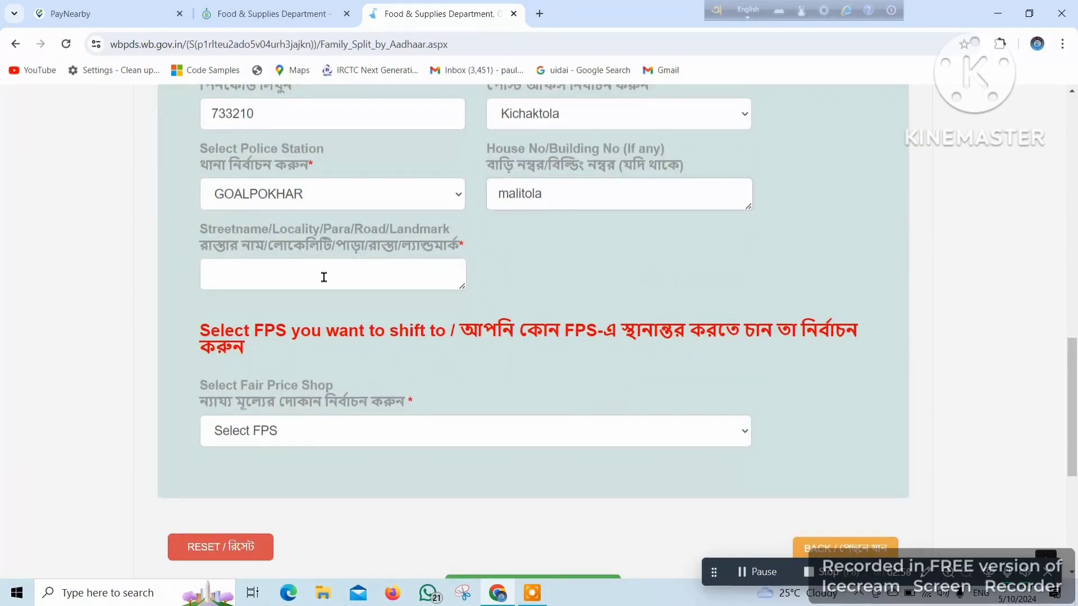
pyautogui.click(292, 273)
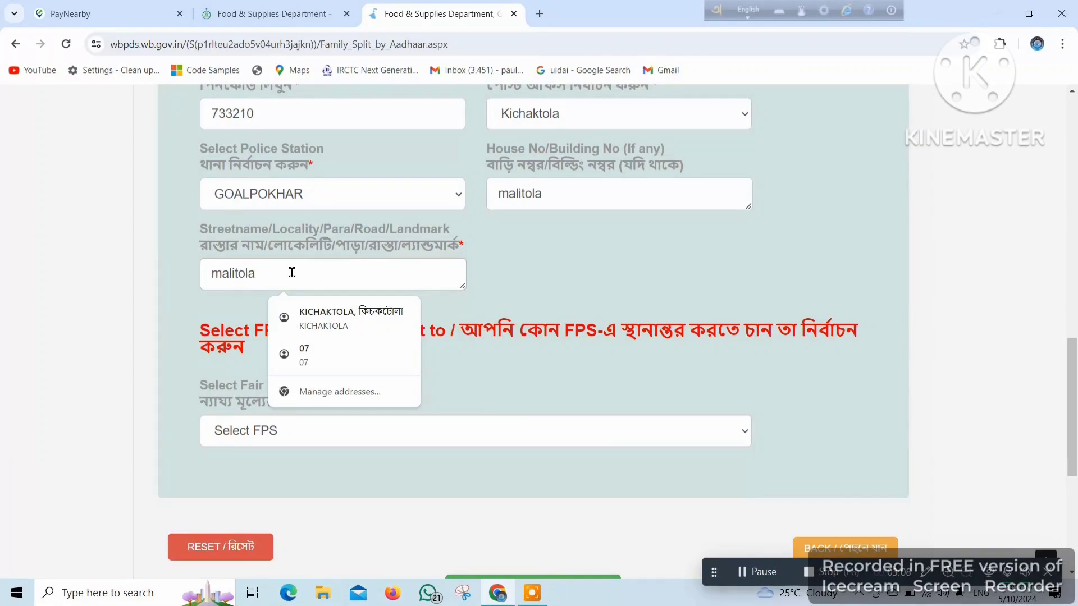
pyautogui.click(651, 381)
pyautogui.click(454, 428)
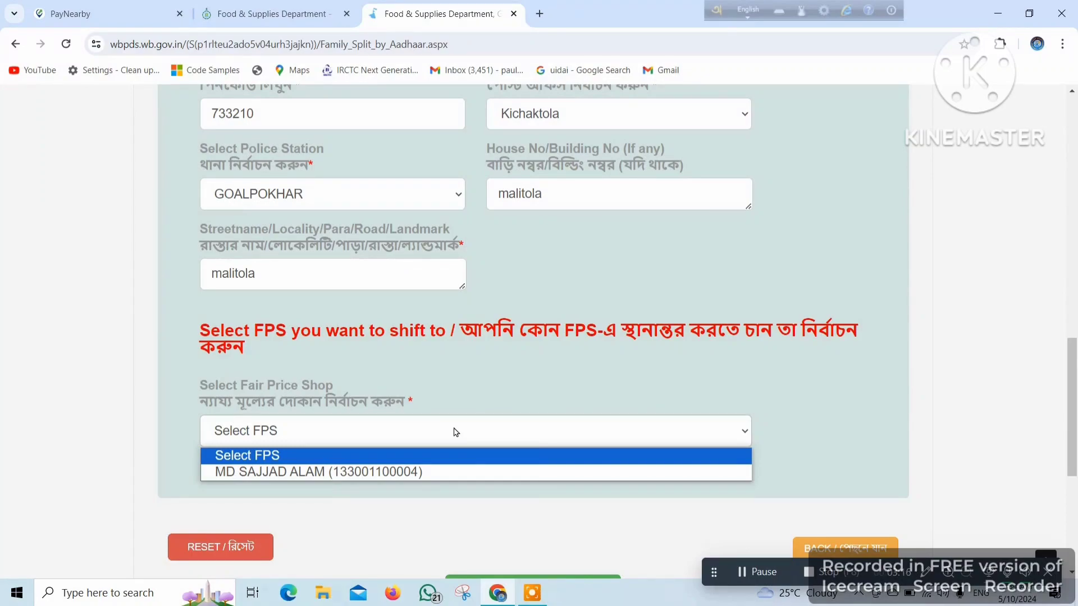
pyautogui.click(663, 472)
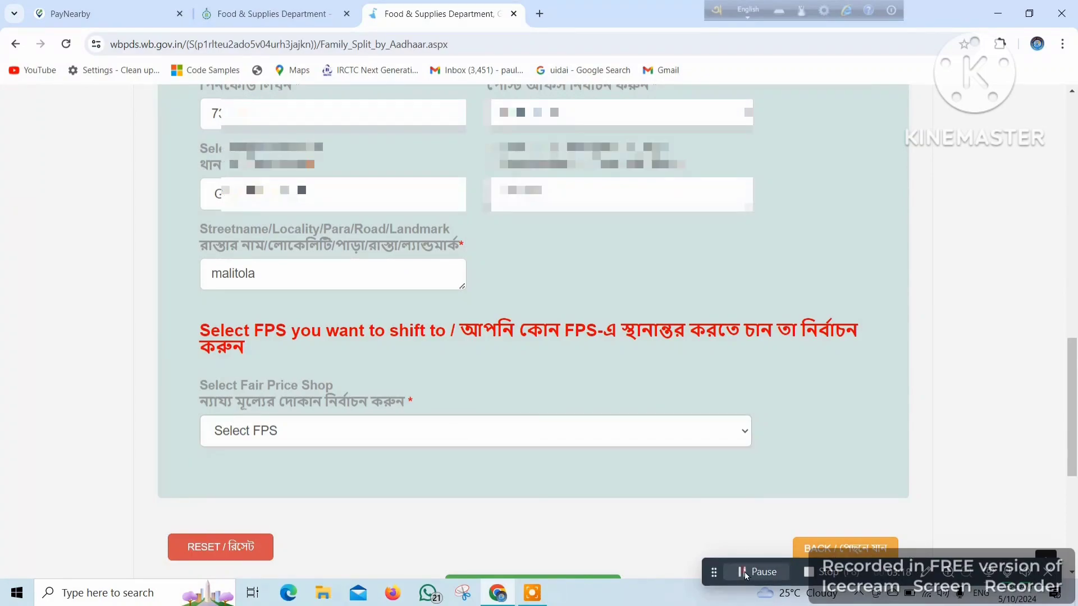
pyautogui.scroll(4, 661, 417)
pyautogui.scroll(-3, 662, 331)
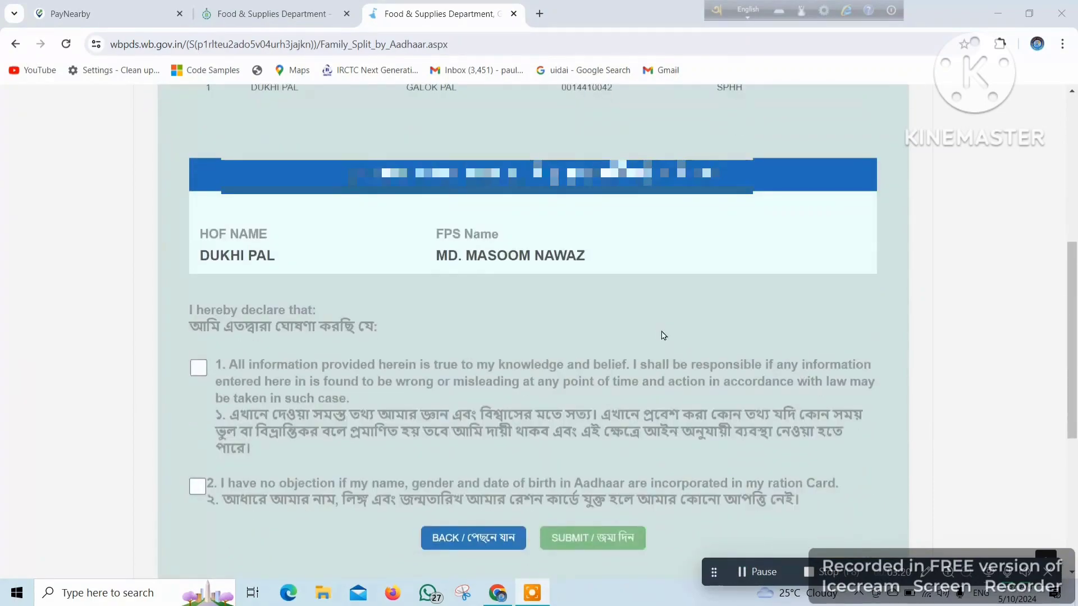
# - Tick declarations 1 and 2 and submit, getting 'Split family process completed successfully'
pyautogui.scroll(3, 661, 336)
pyautogui.scroll(-4, 661, 335)
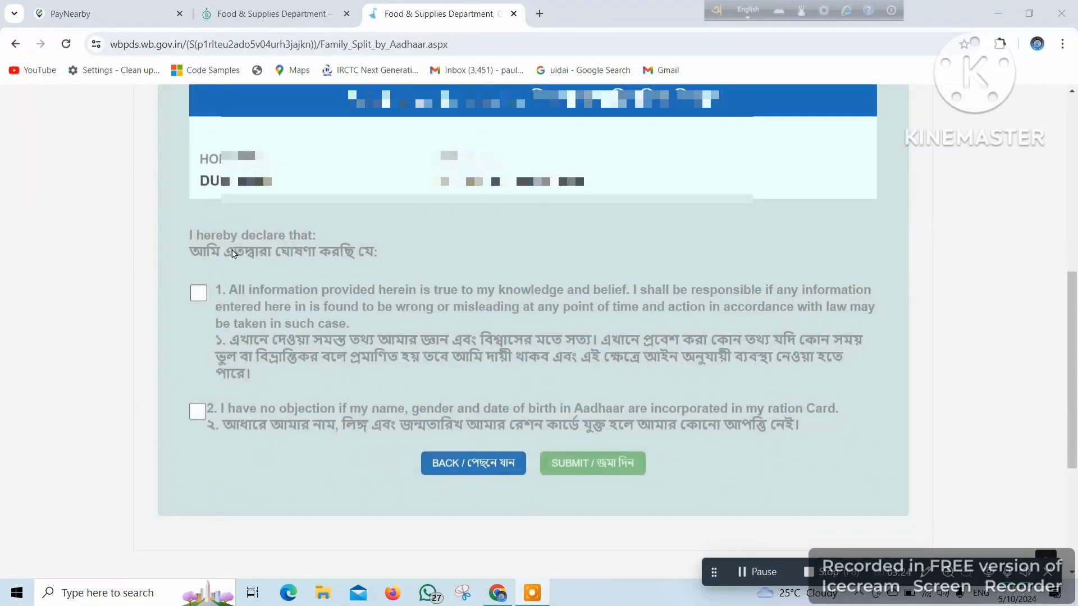
pyautogui.click(200, 295)
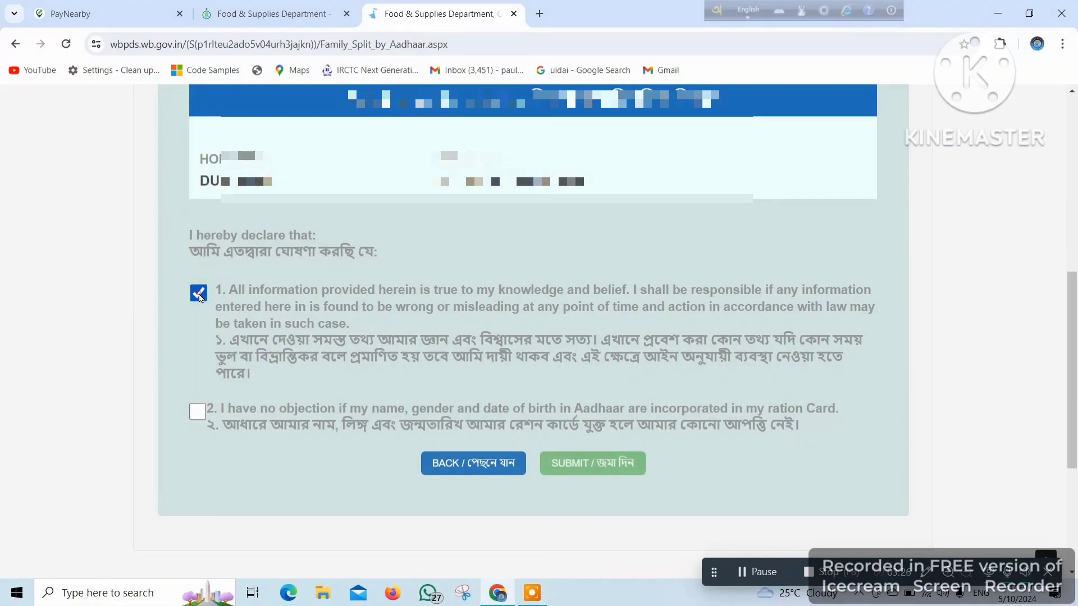
pyautogui.click(198, 413)
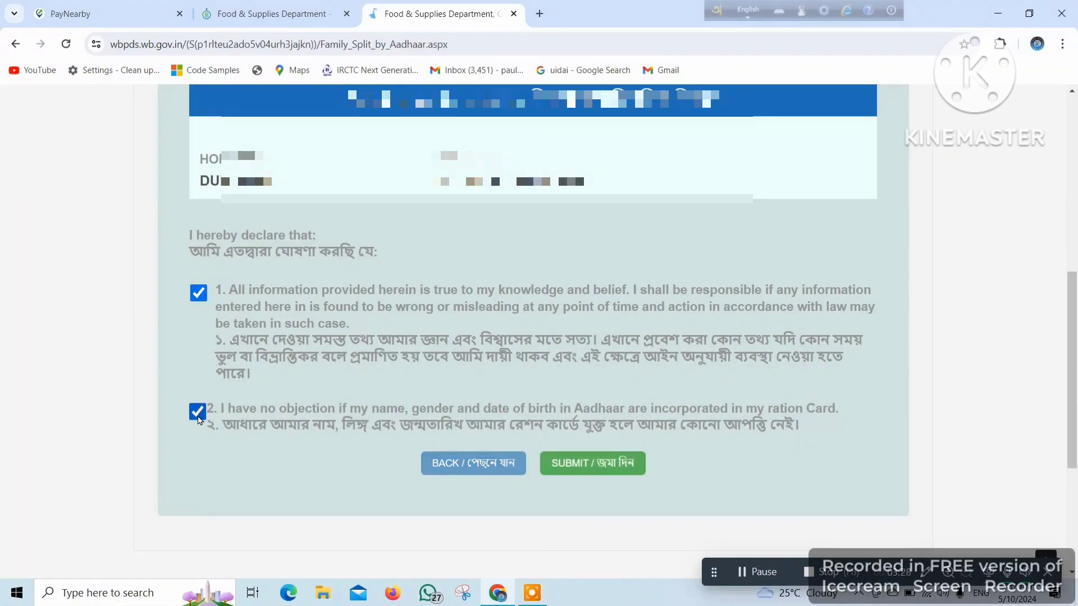
pyautogui.click(592, 468)
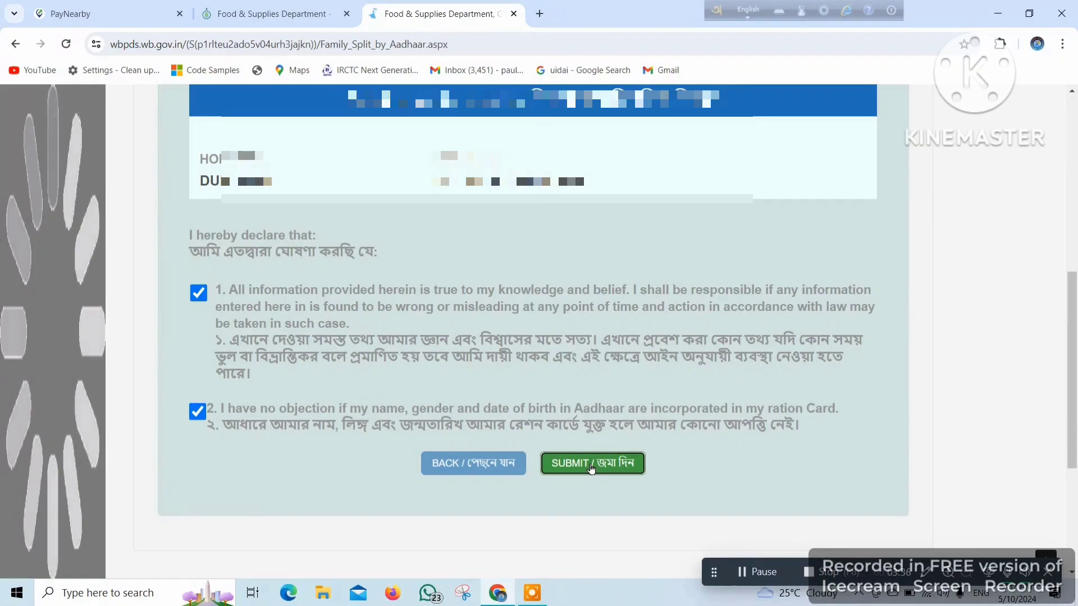
pyautogui.scroll(-1, 662, 452)
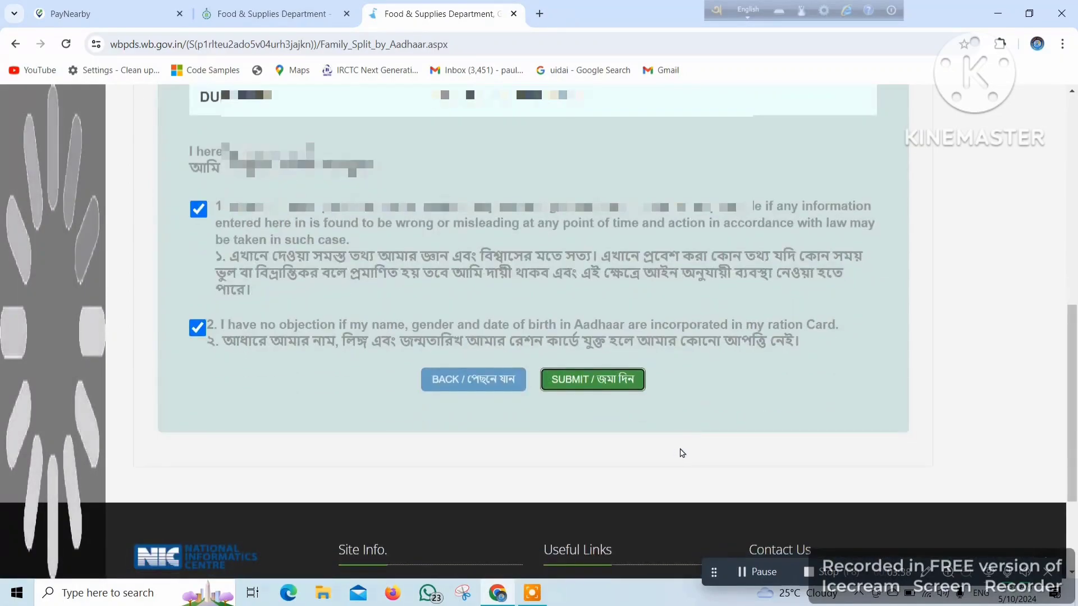
pyautogui.scroll(3, 682, 453)
pyautogui.scroll(-3, 699, 438)
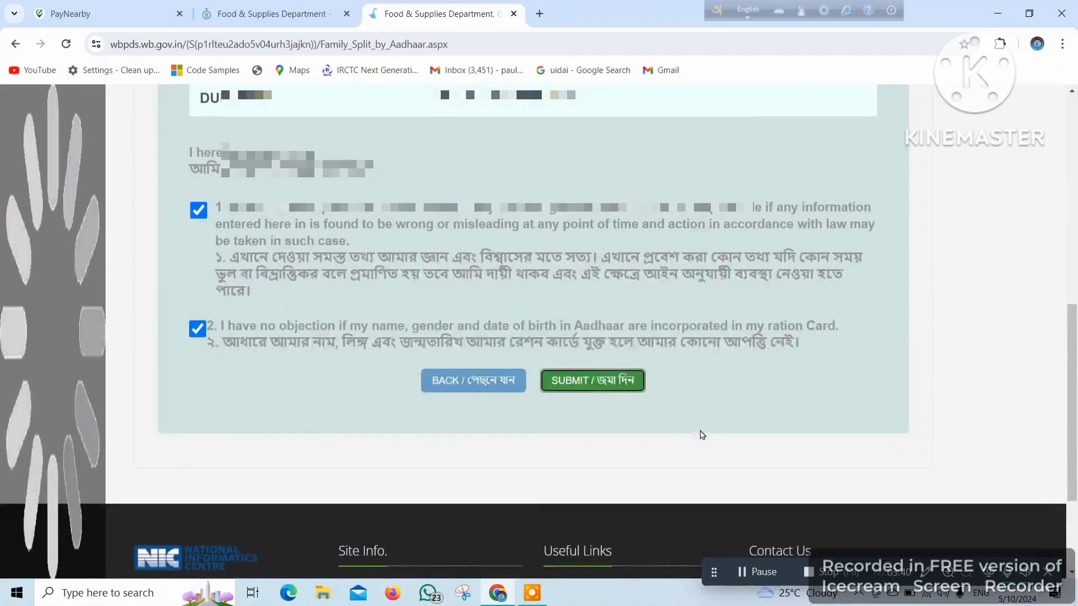
pyautogui.scroll(2, 658, 363)
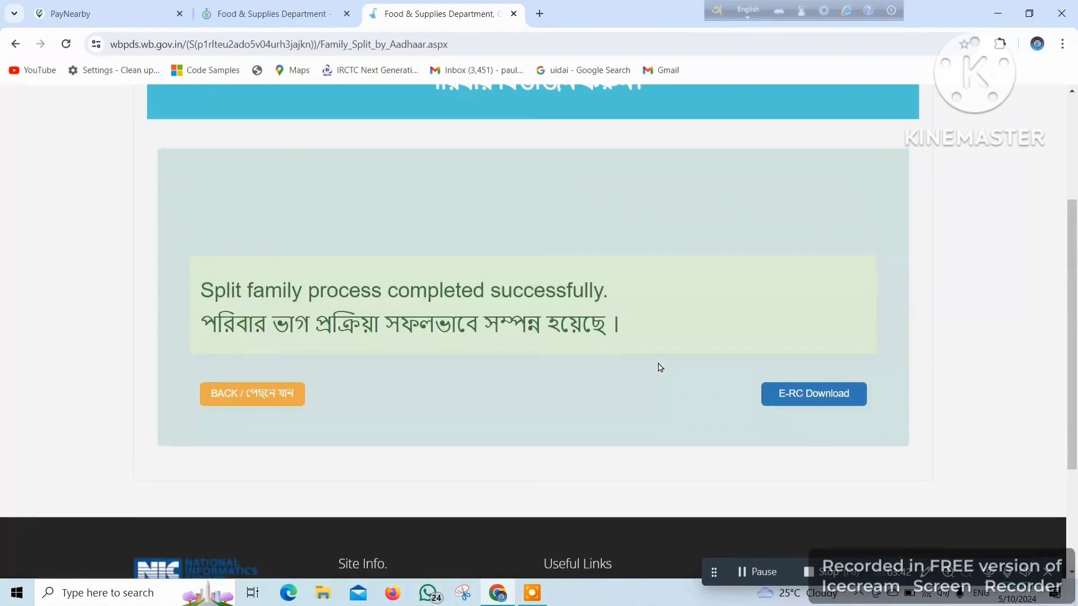